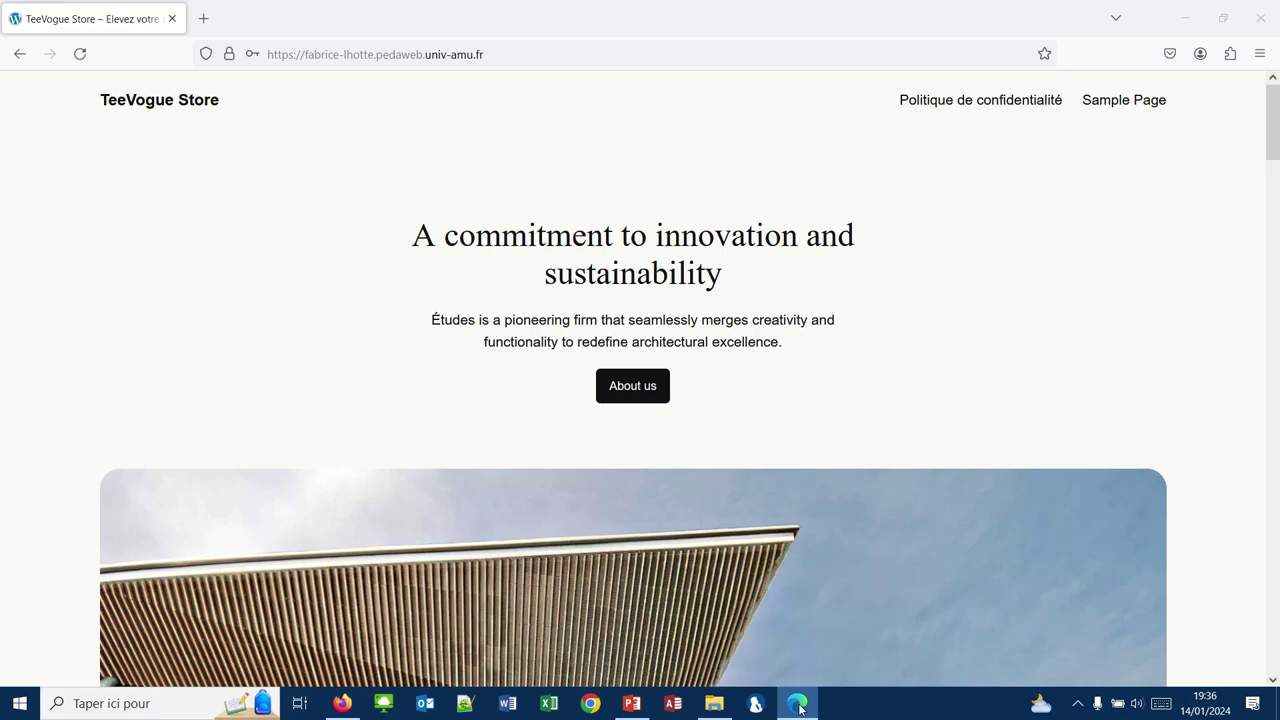
Step: Load the TeeVogue Store site's /wp-admin address in Firefox
right_click(797, 703)
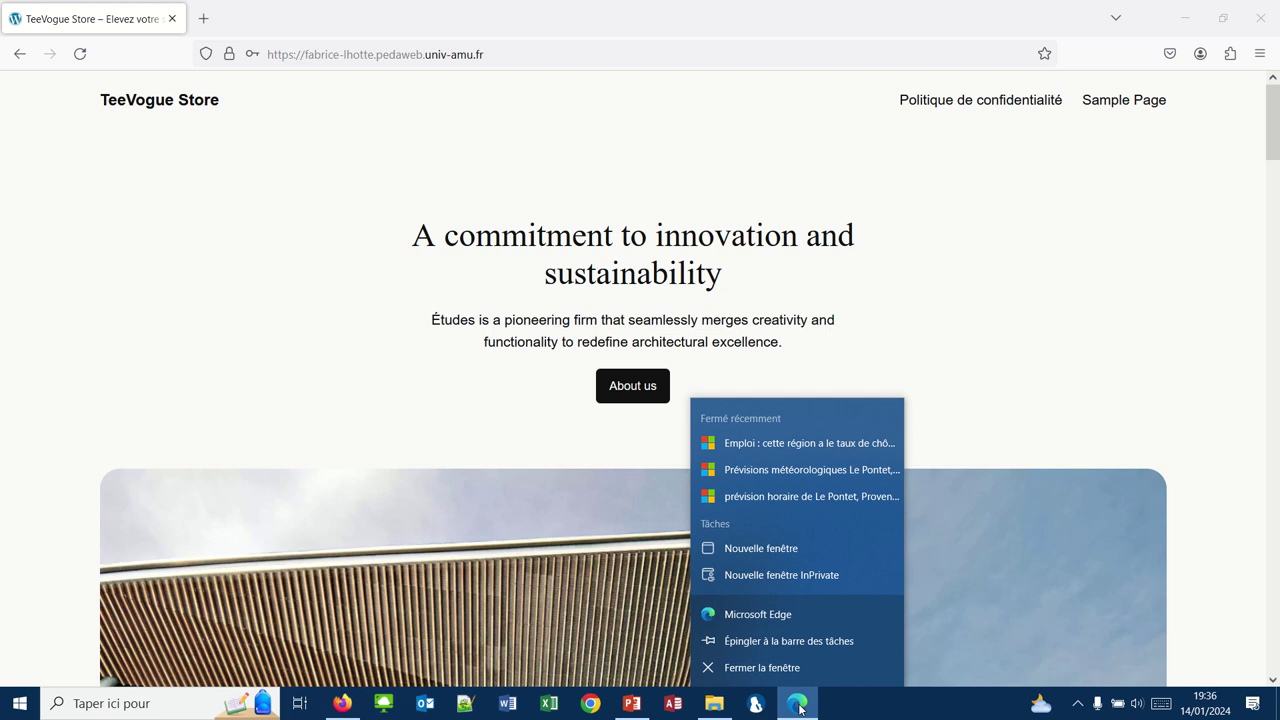
click(268, 189)
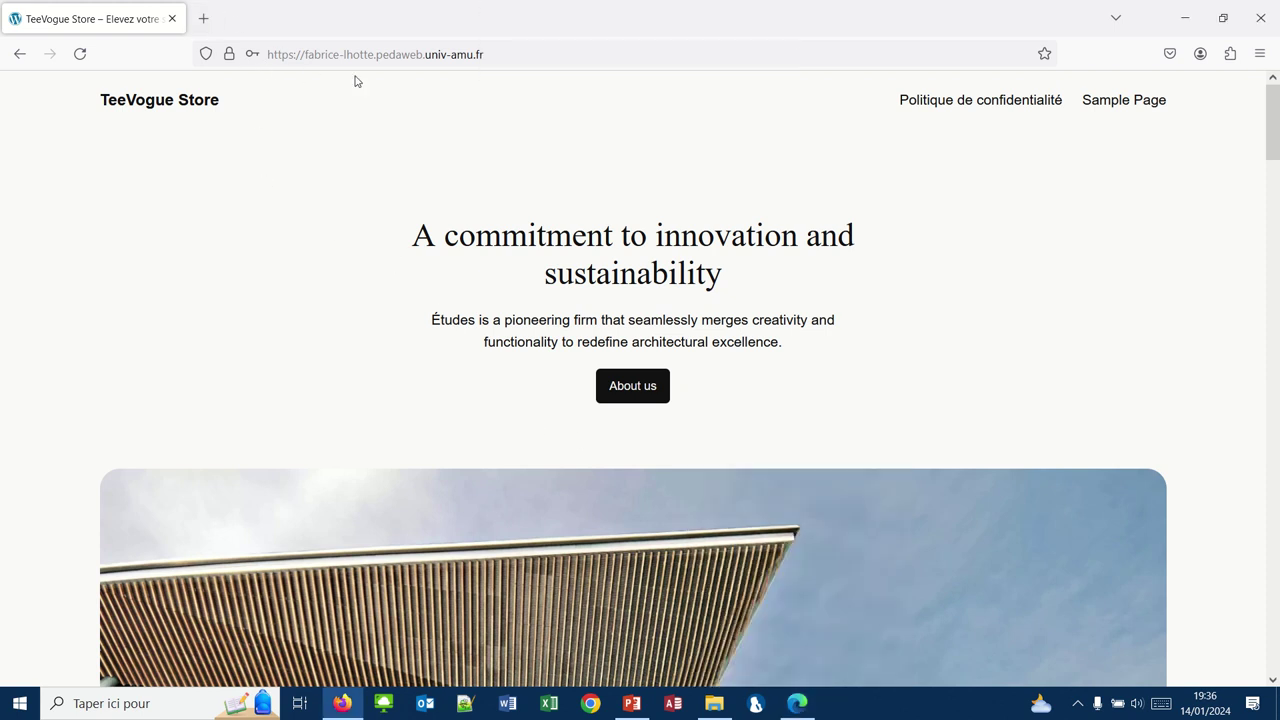
click(487, 55)
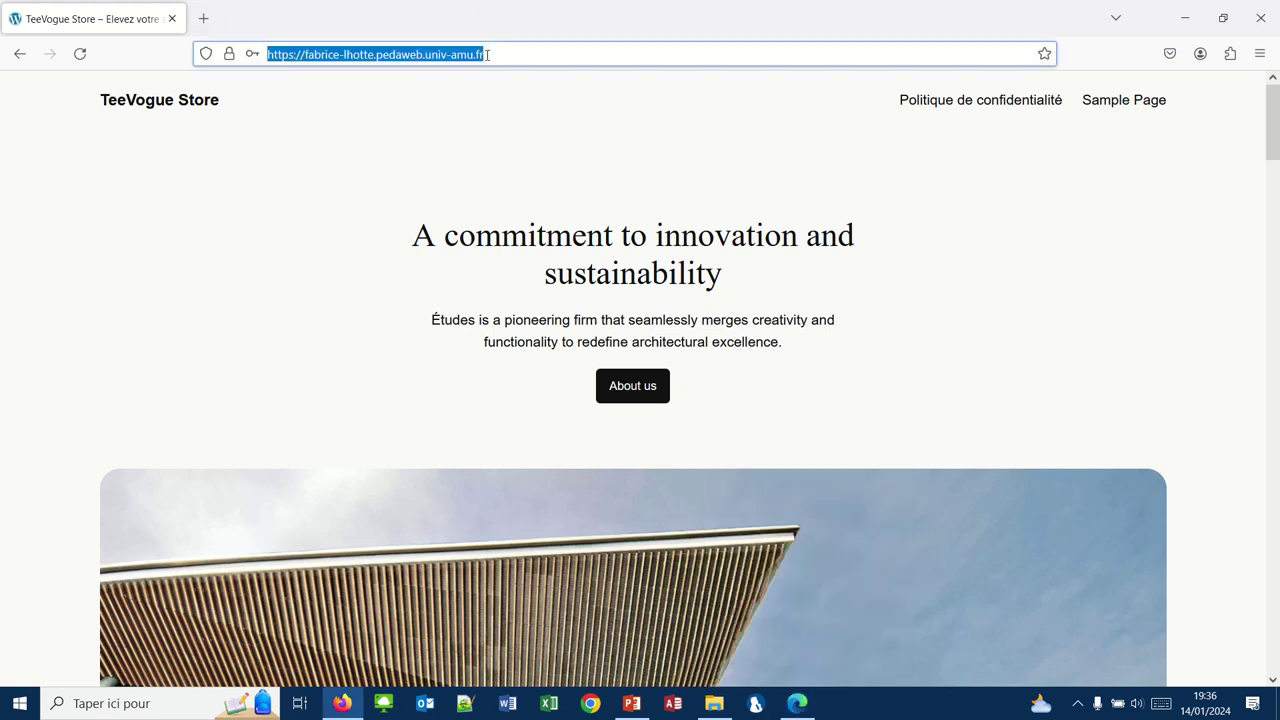
click(487, 55)
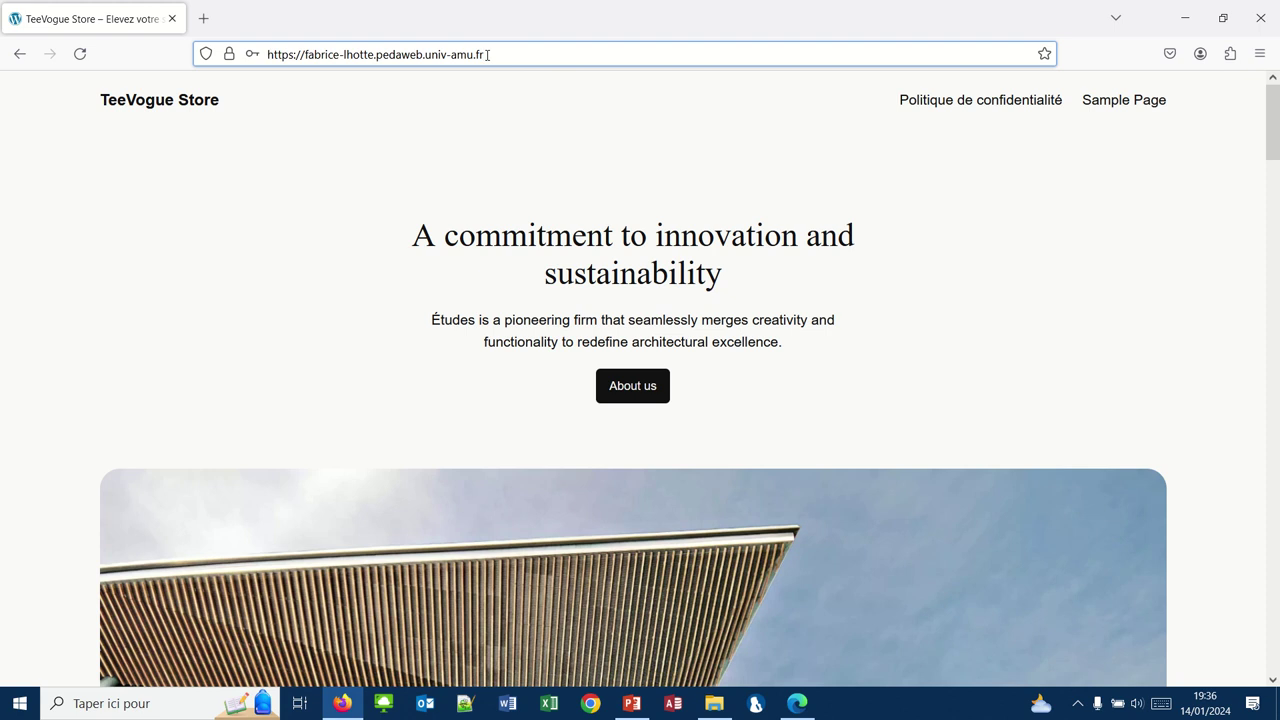
text(/)
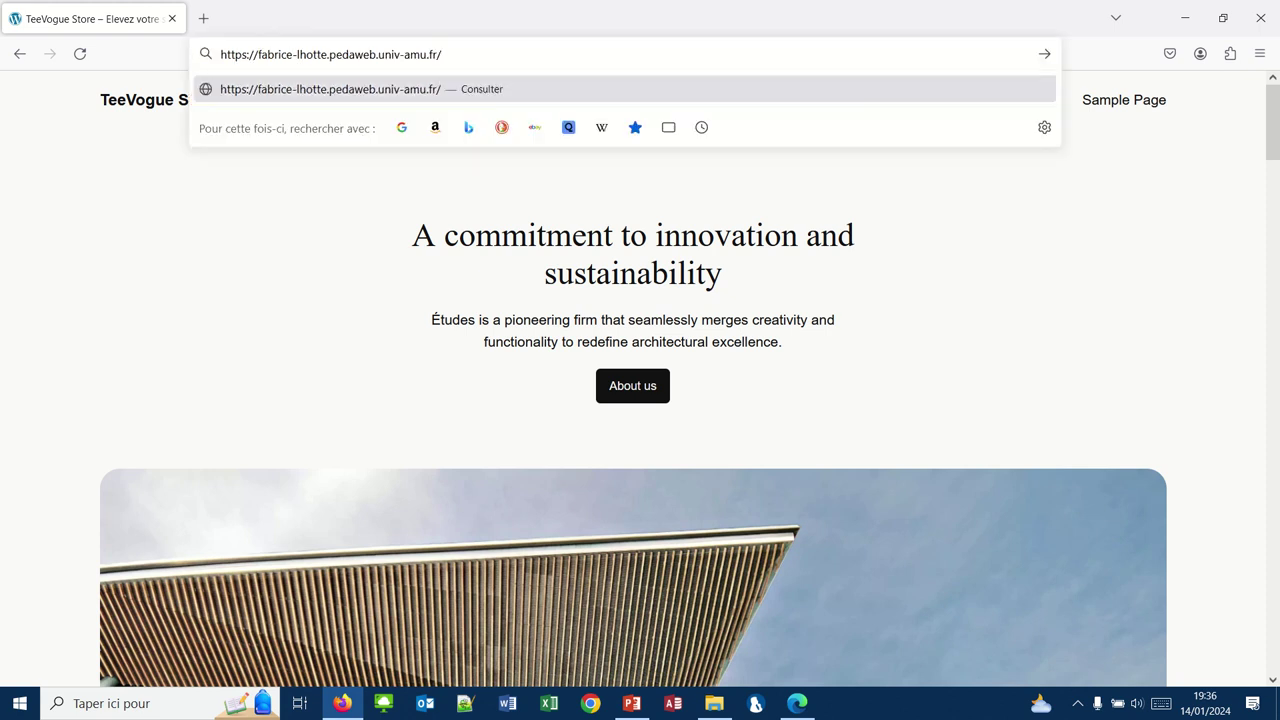
text(wp-admin)
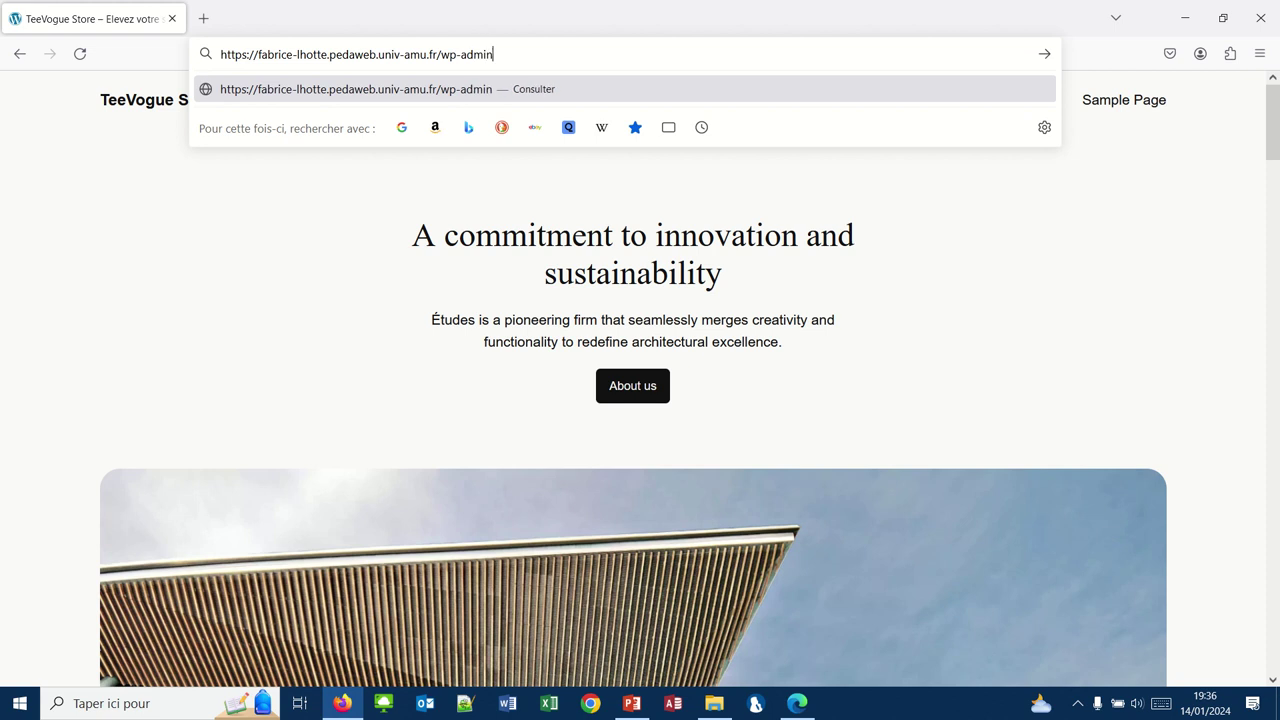
key(Return)
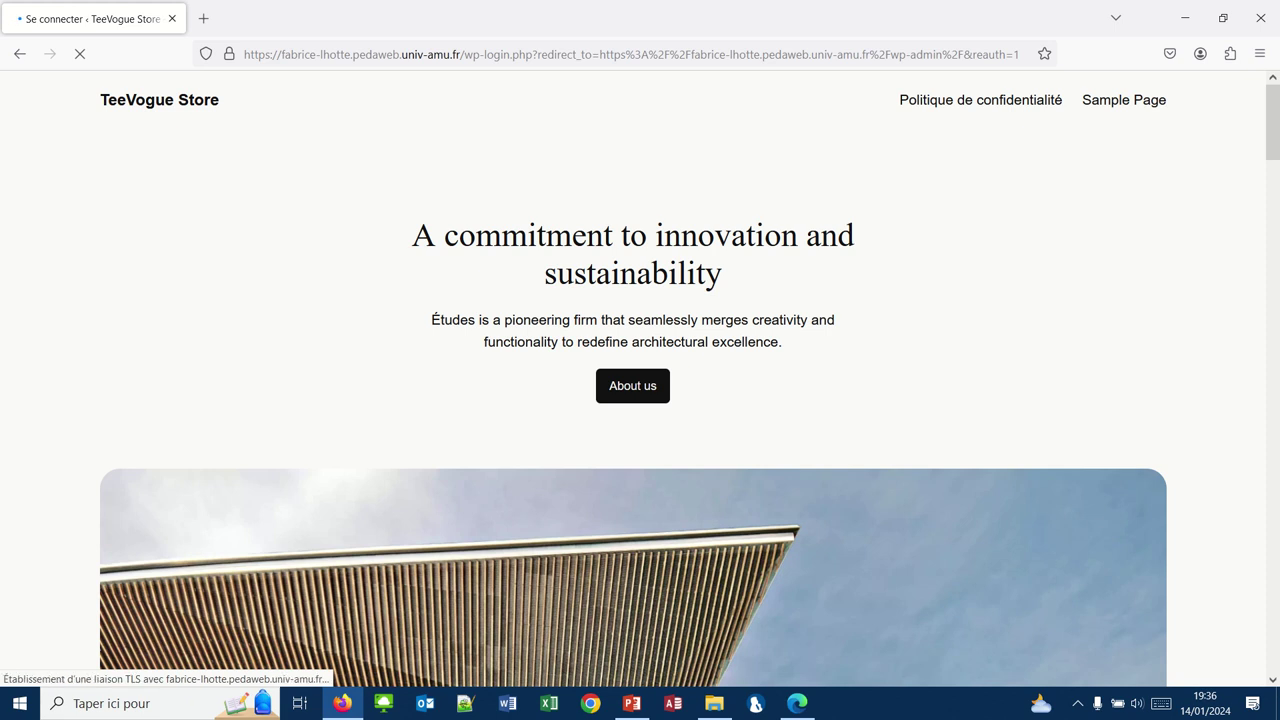
mouse_move(449, 6)
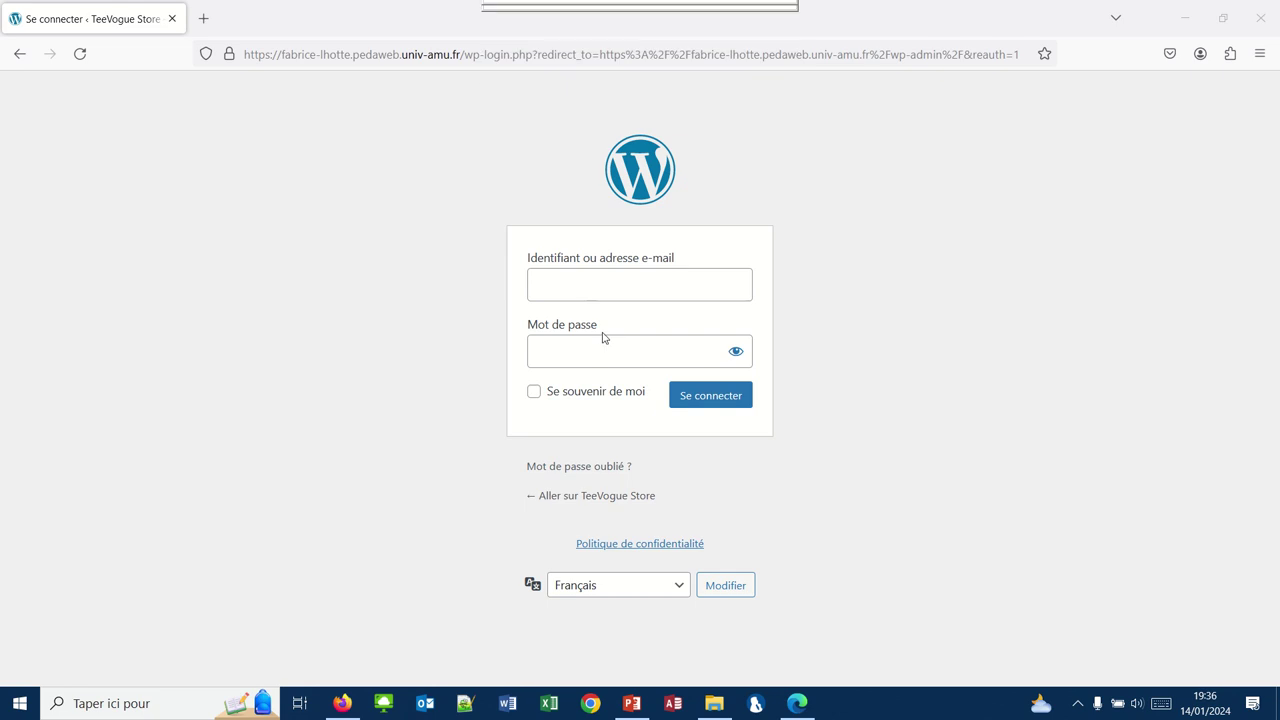
Step: Log in to WordPress with the admin username and password to reach the dashboard
click(571, 280)
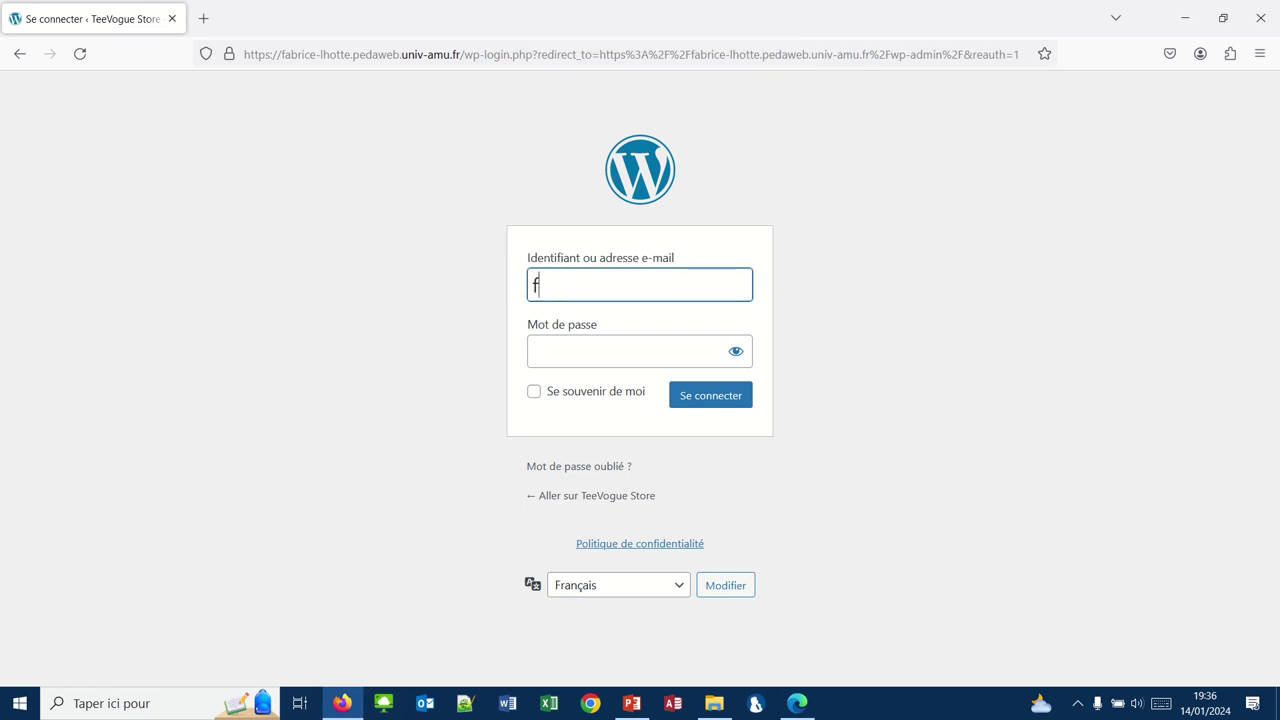
key(Tab)
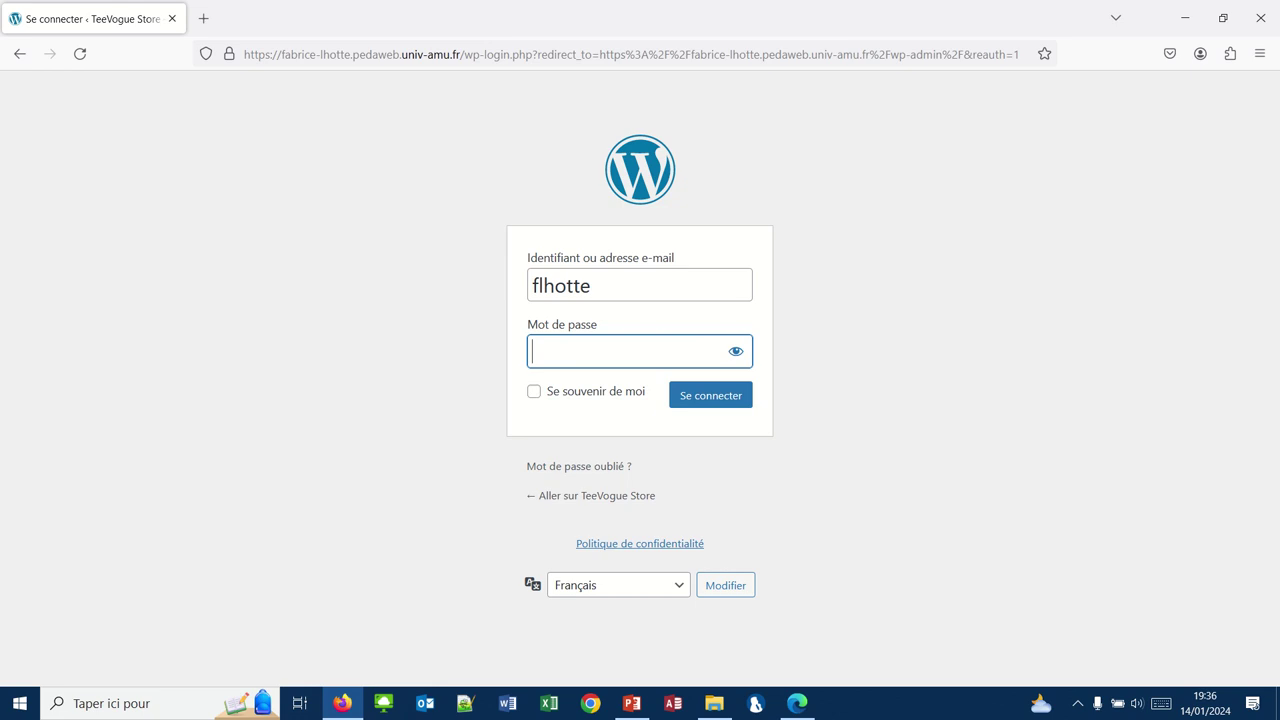
text(****)
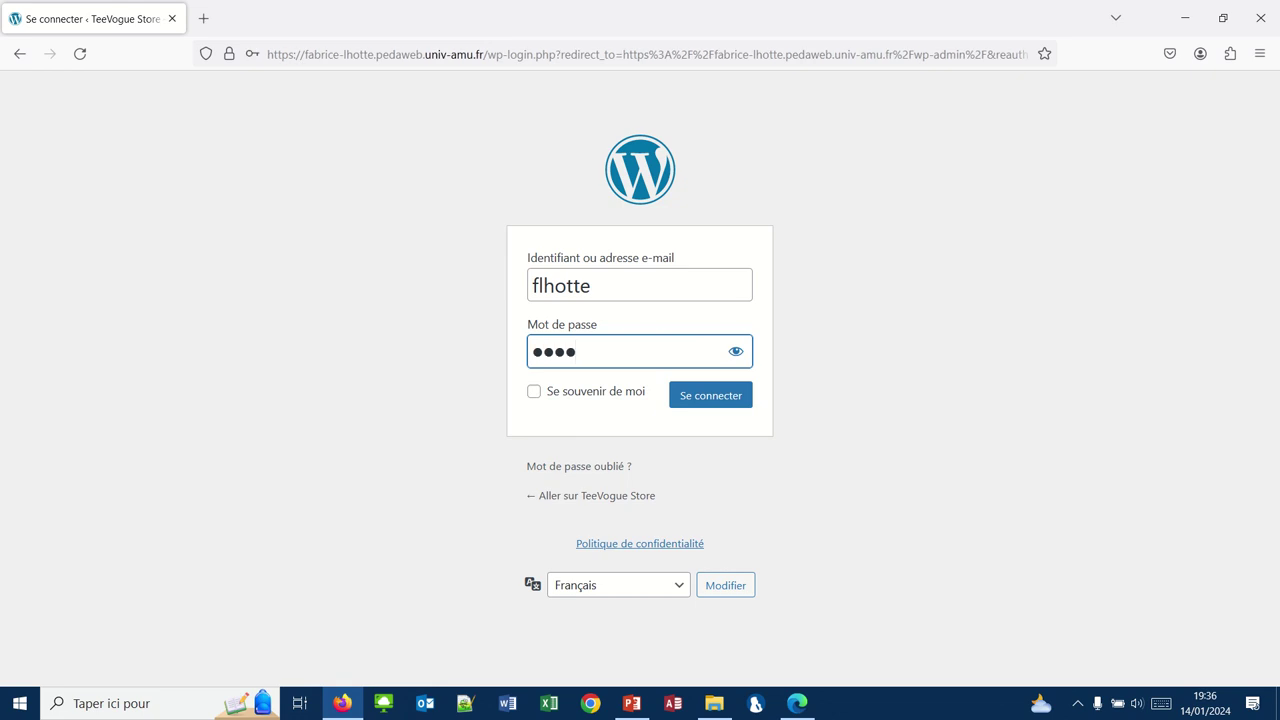
text(**)
key(Return)
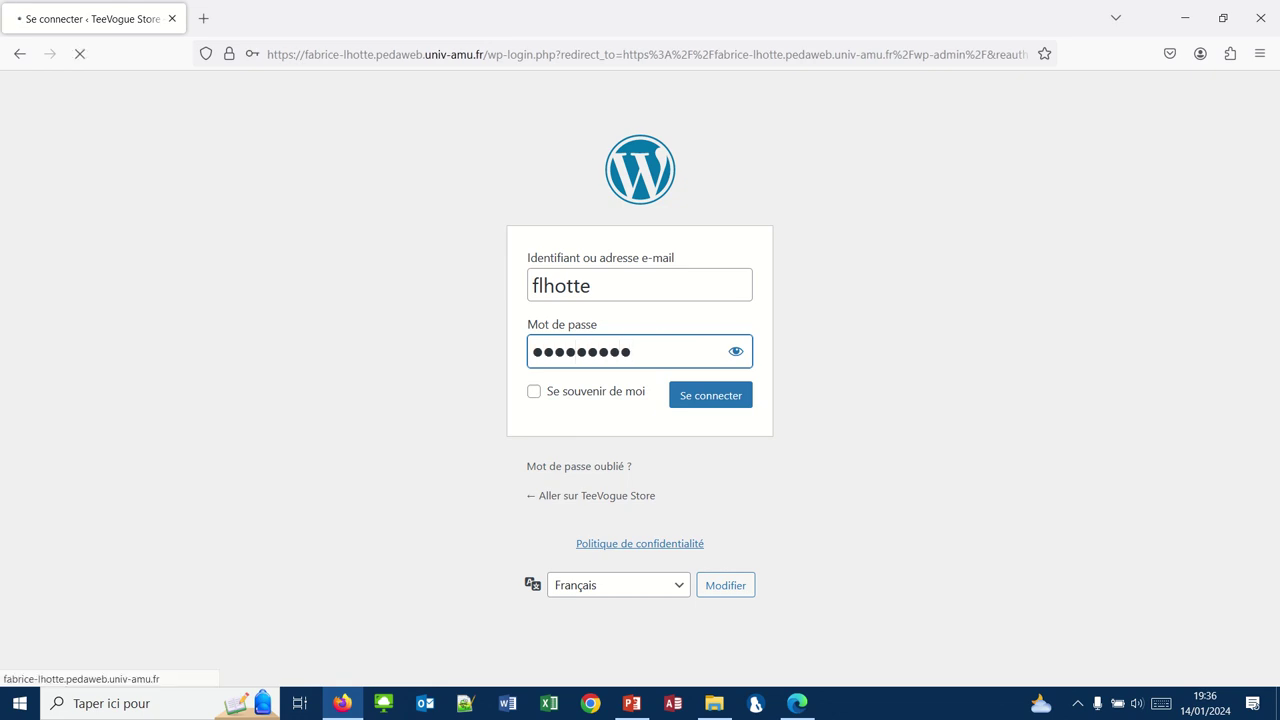
mouse_move(495, 5)
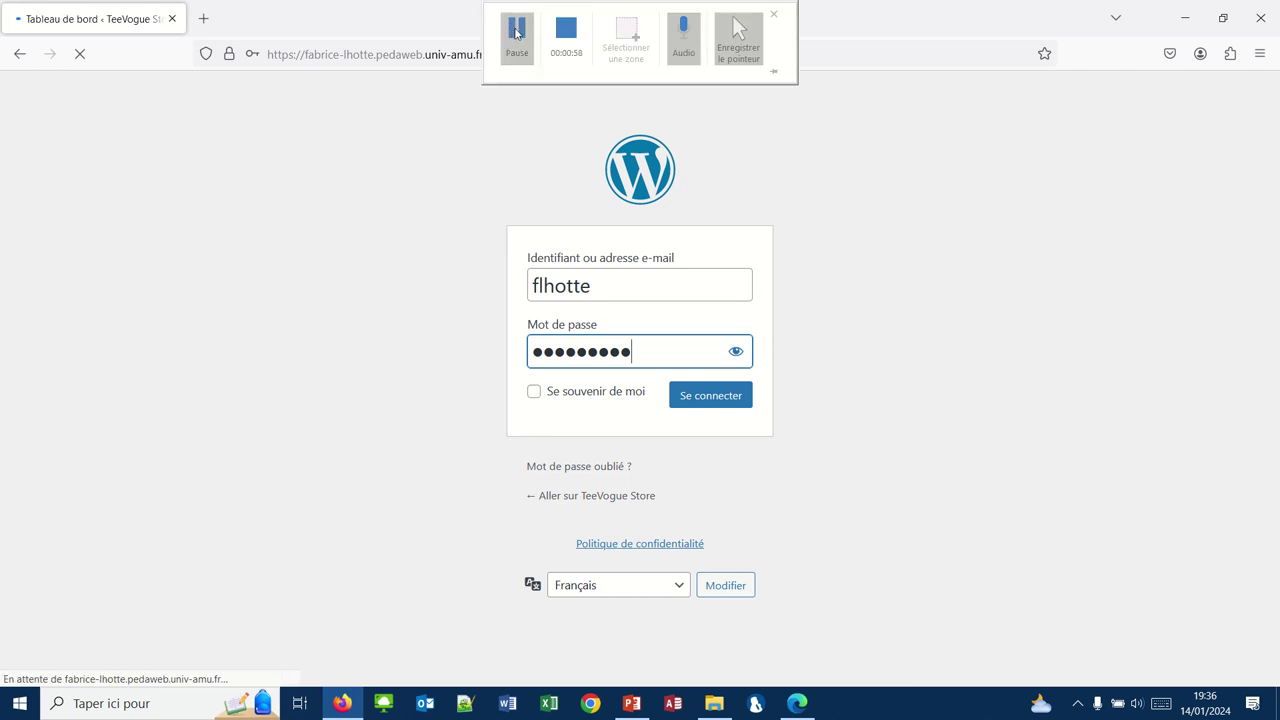
click(517, 33)
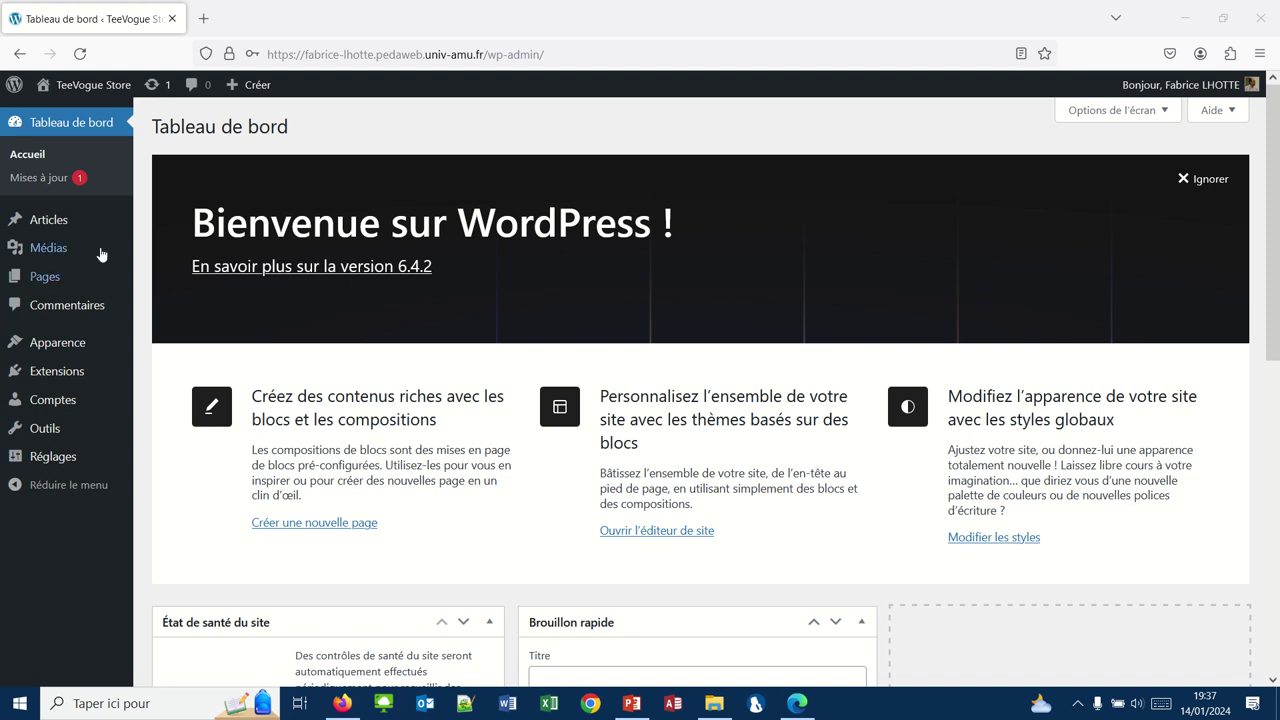
Step: Start a new post via Articles > Tous les articles and bring up the Téléchargements folder
mouse_move(24, 226)
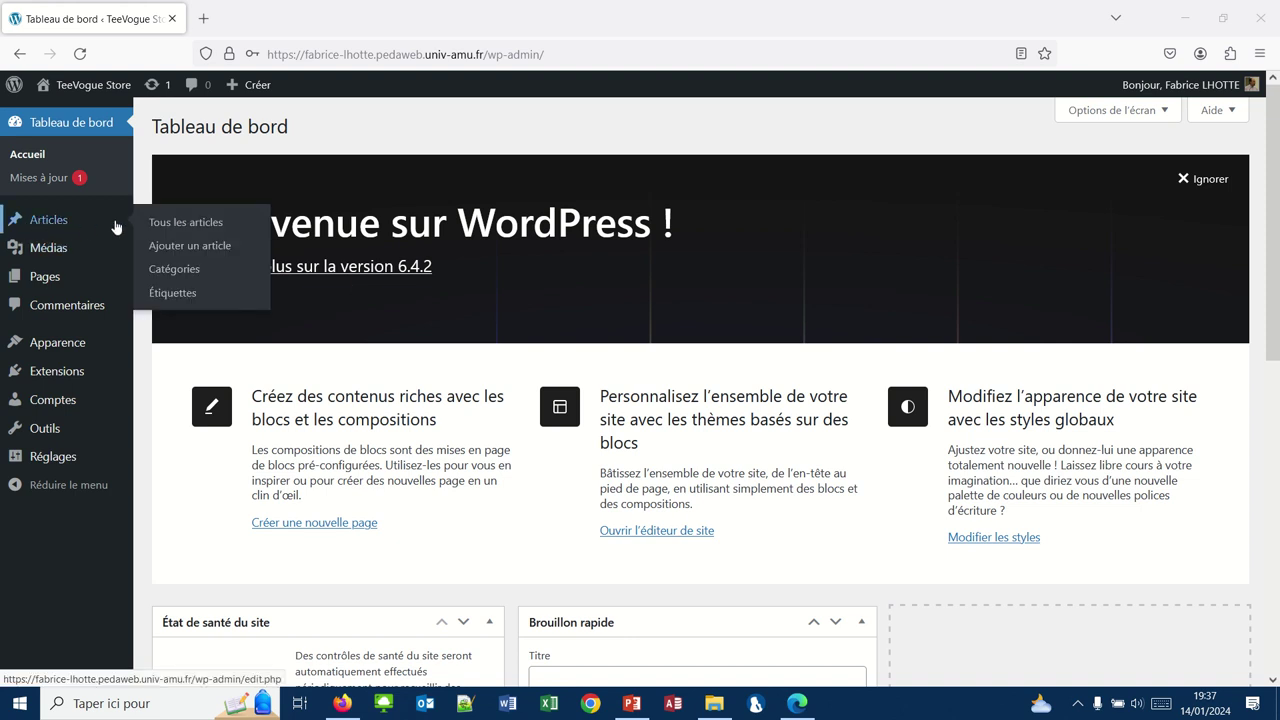
click(176, 228)
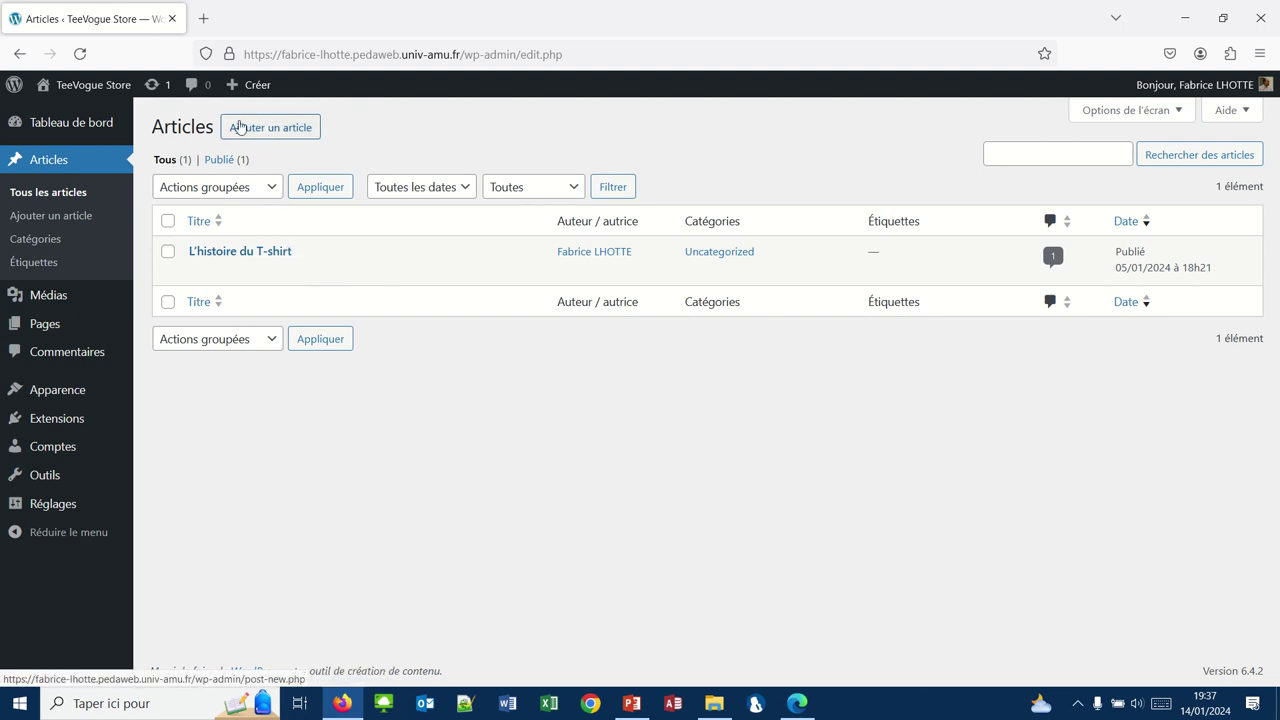
click(271, 127)
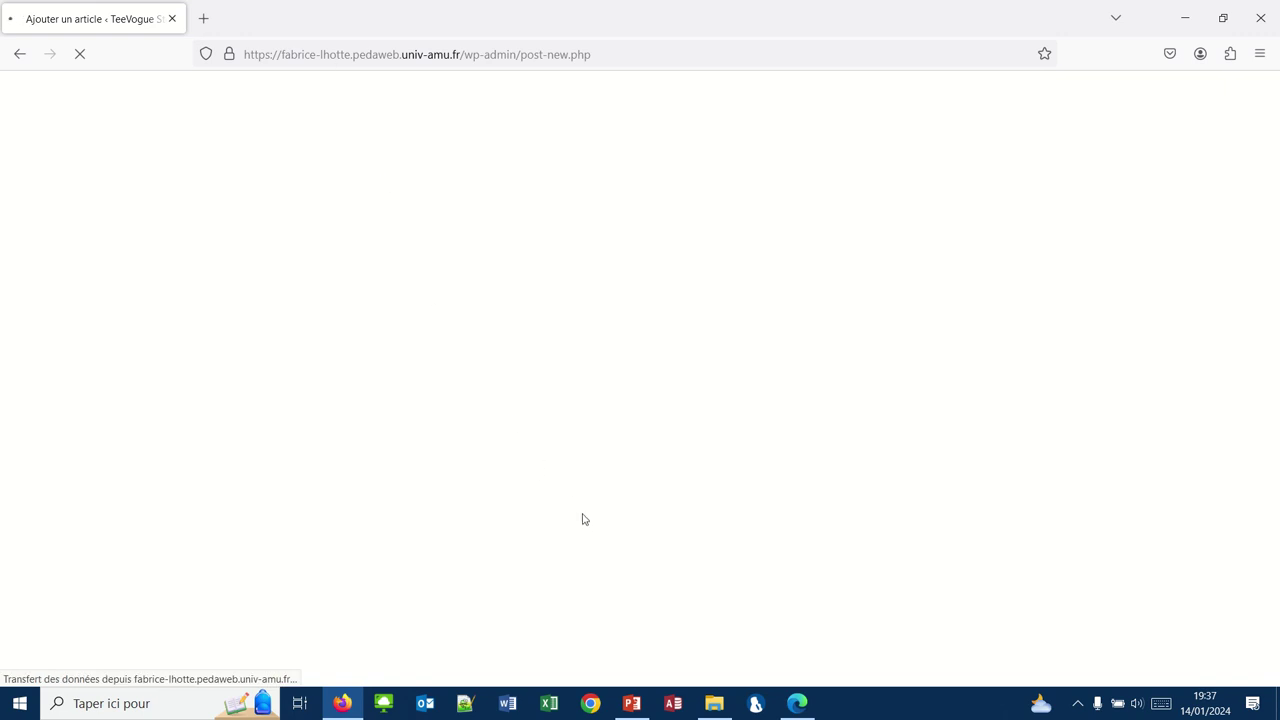
click(703, 712)
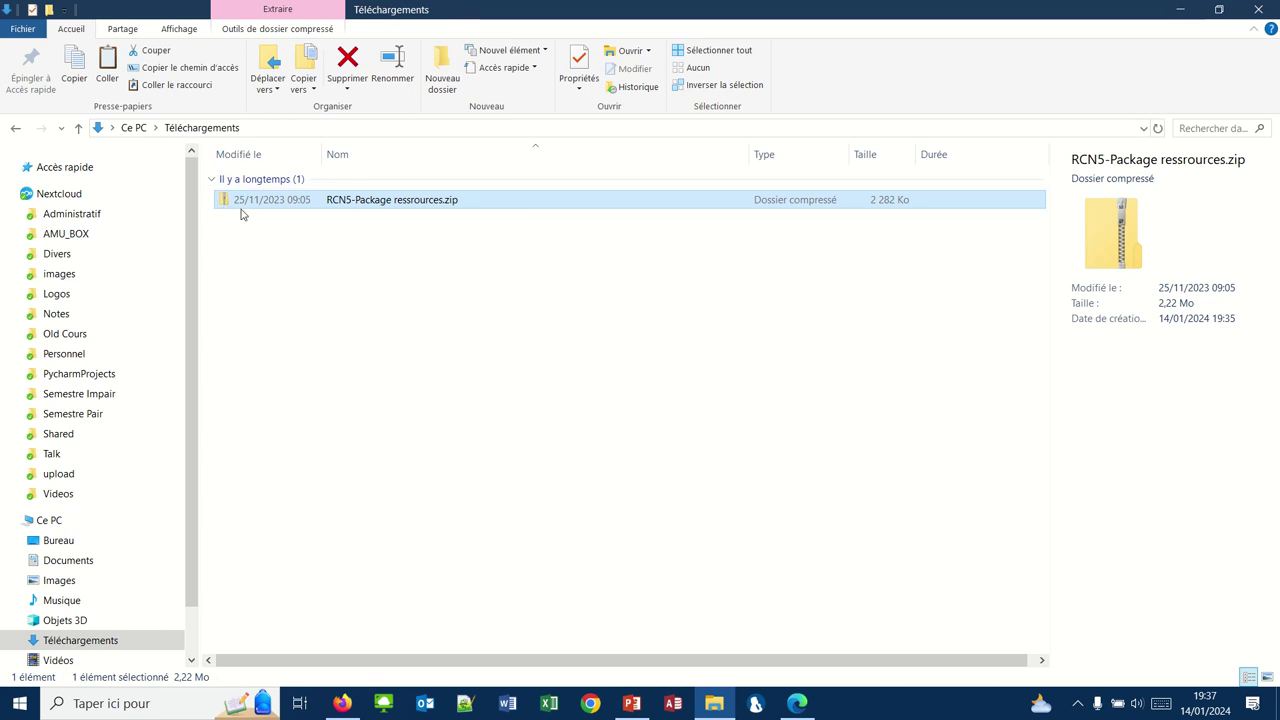
Step: Extract RCN5-Package ressrources.zip to its default folder, then delete the zip file
click(328, 201)
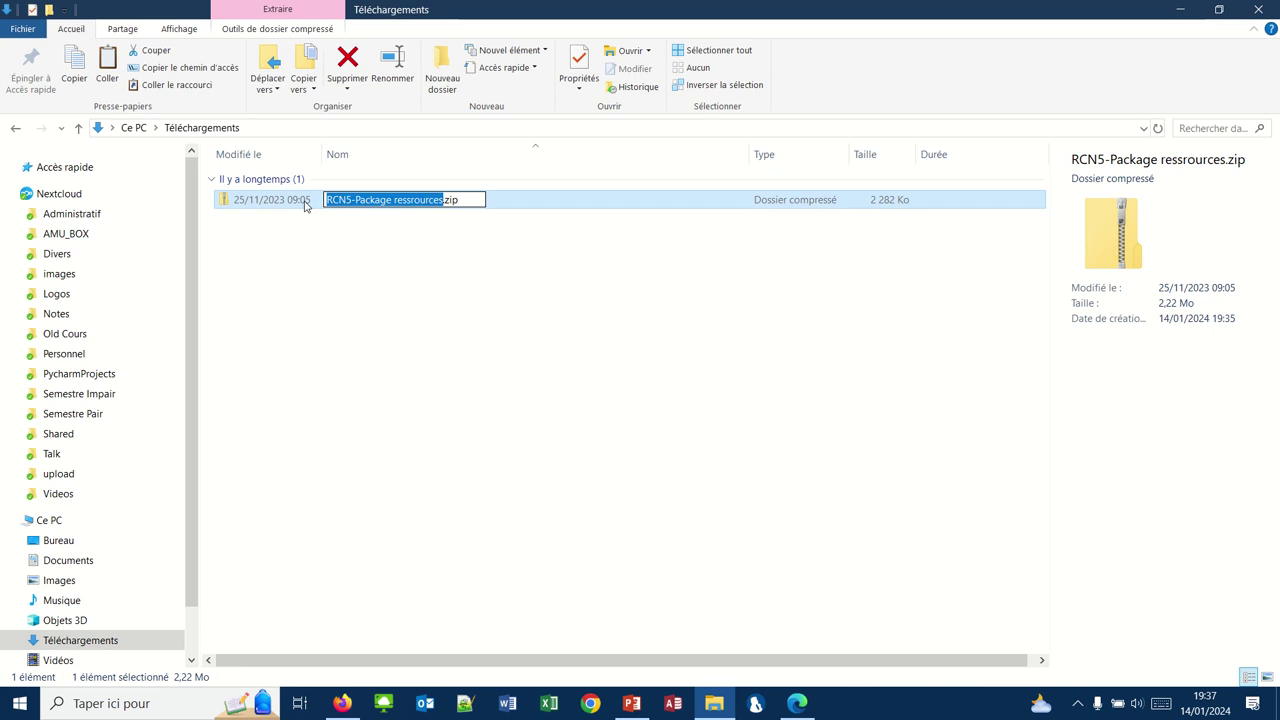
click(308, 204)
right_click(310, 204)
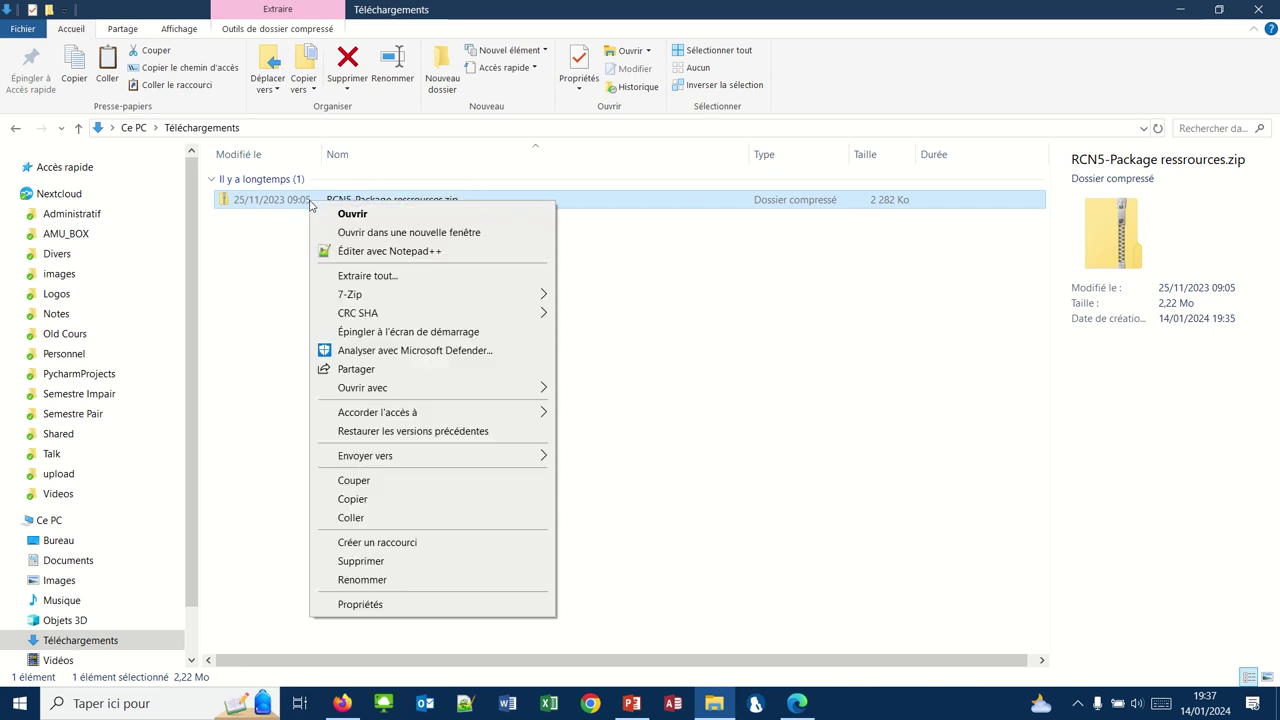
click(344, 278)
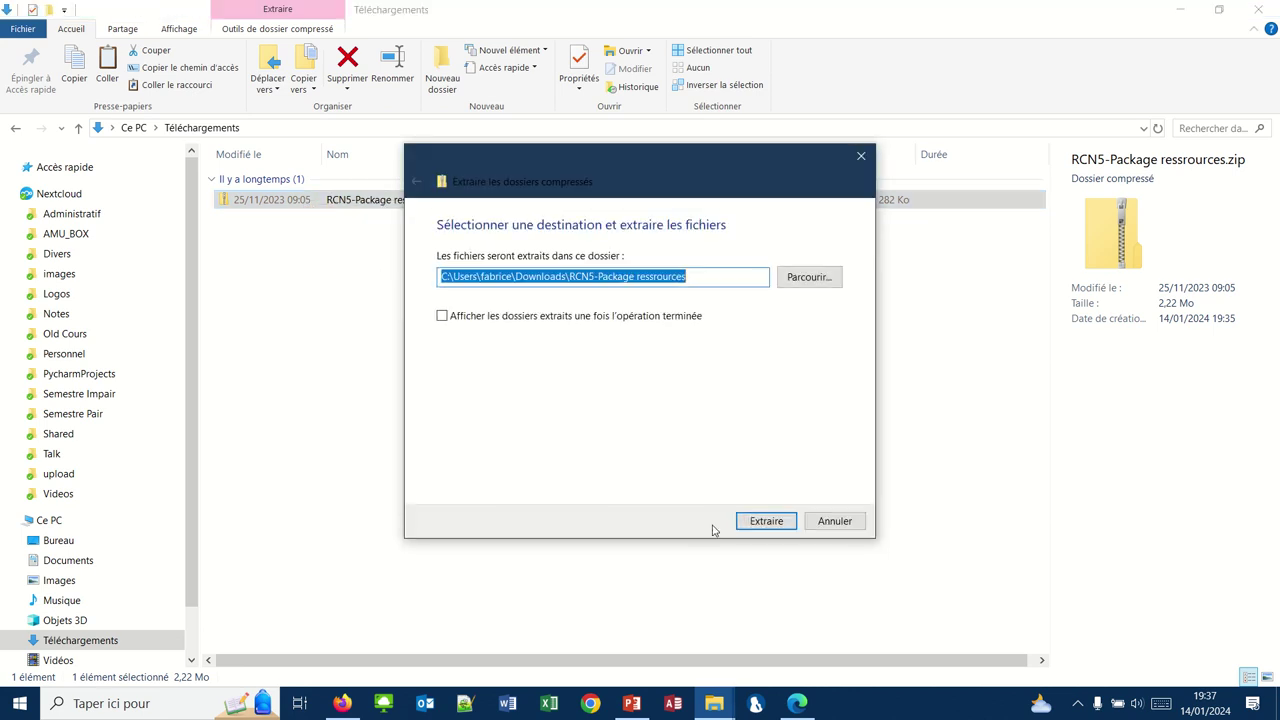
click(750, 521)
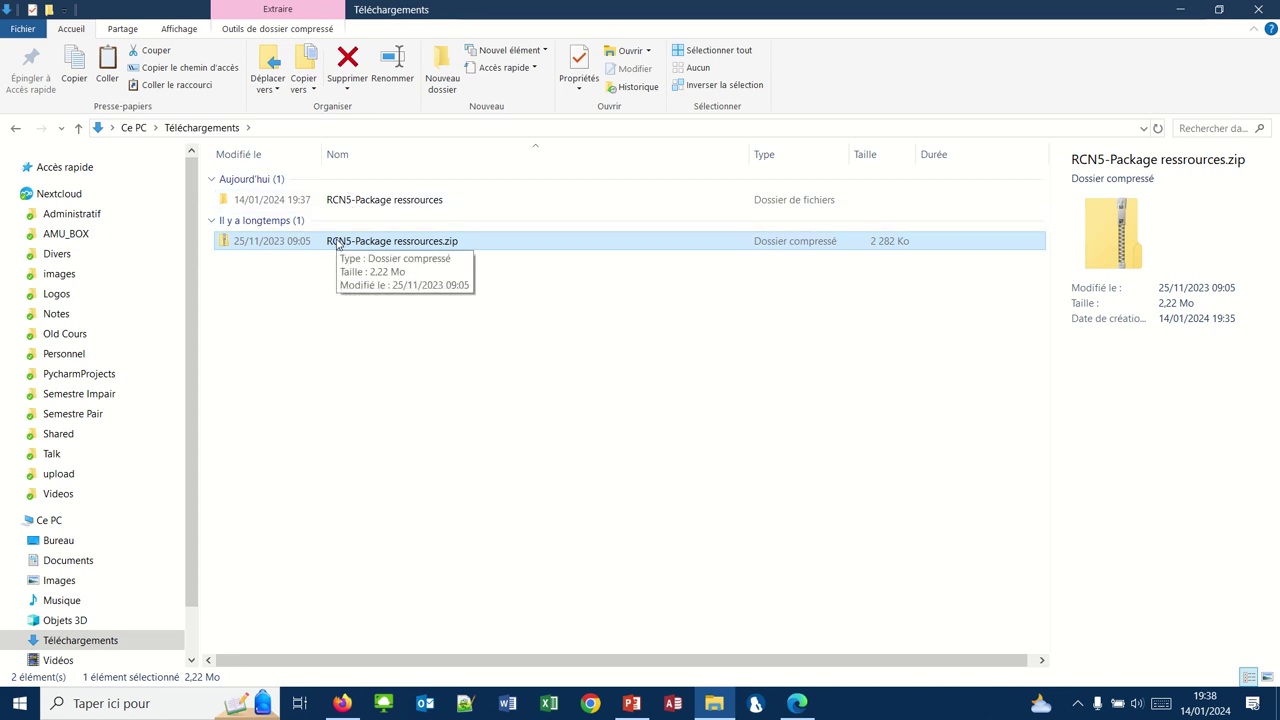
click(338, 243)
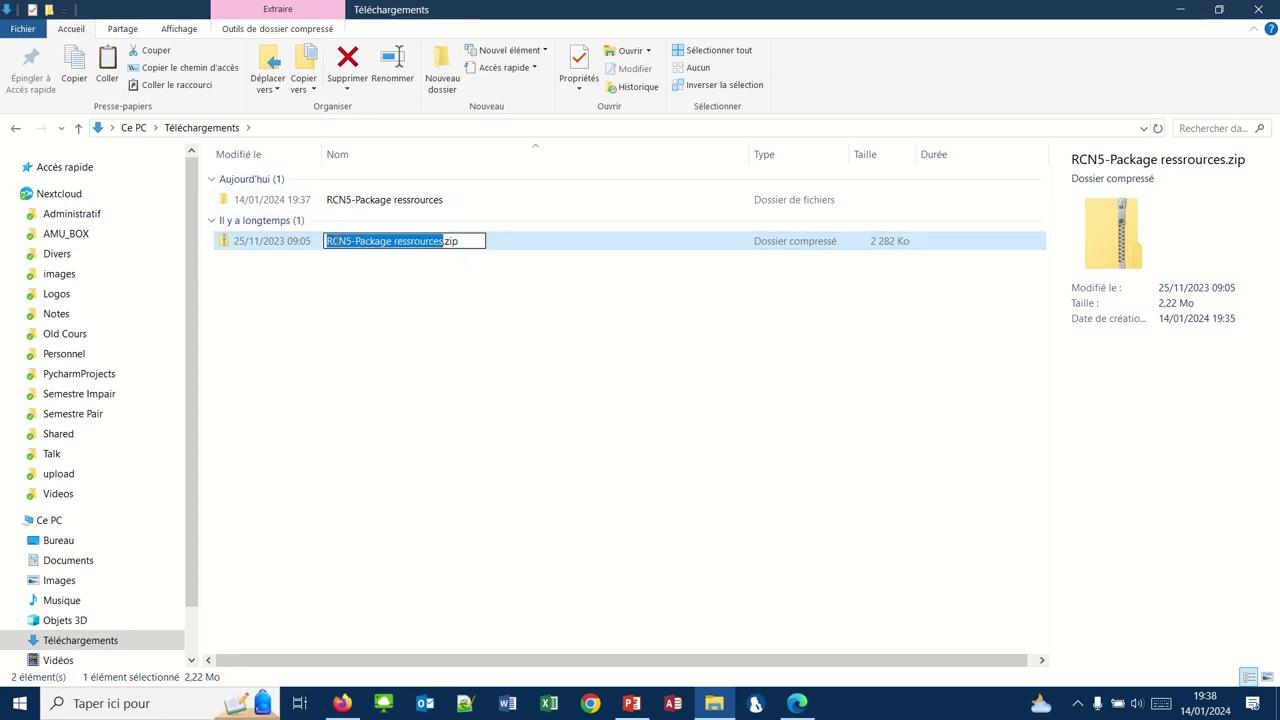
click(357, 271)
click(357, 271)
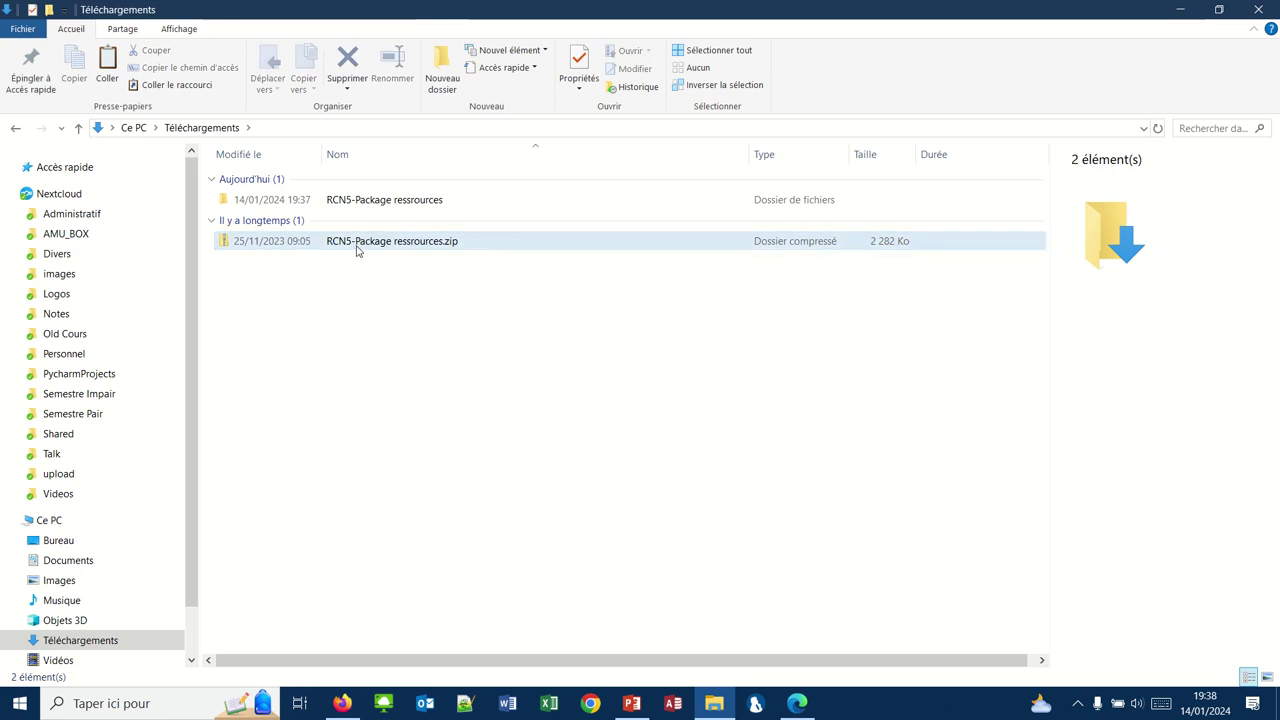
click(356, 246)
key(Delete)
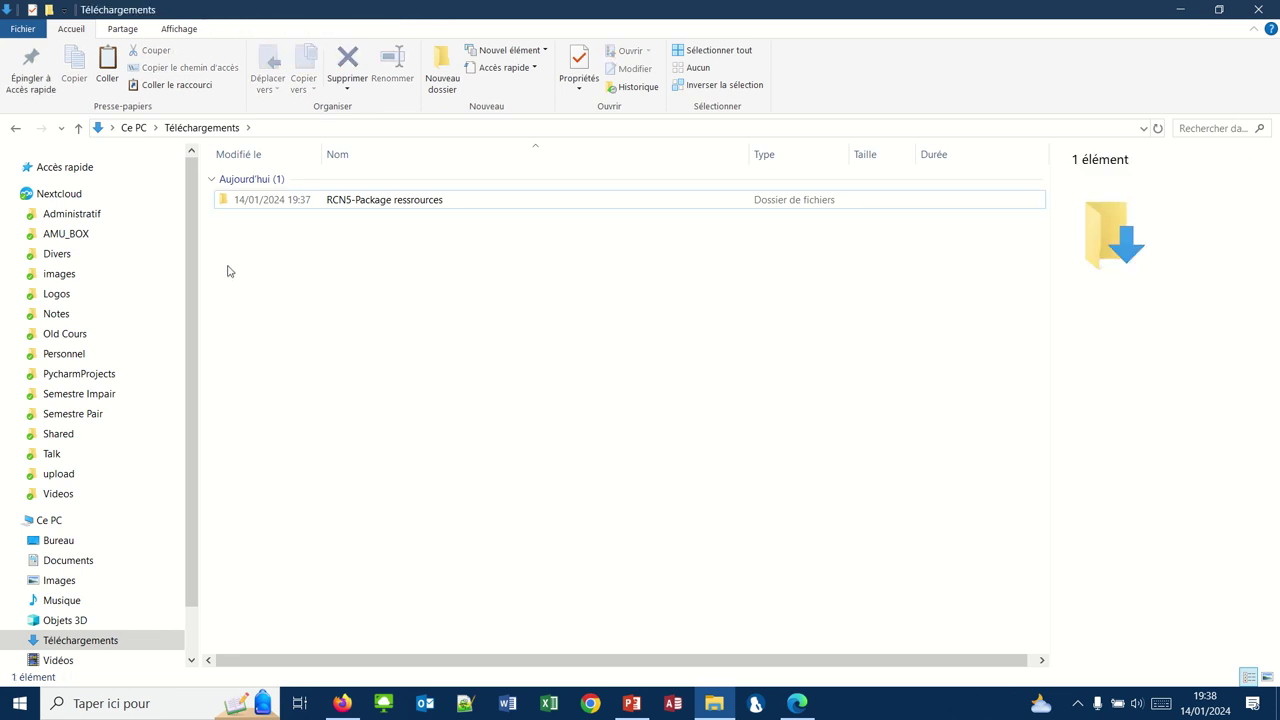
Step: Open article2- les tshirt à la mode.docx from the extracted RCN5-Package ressources folder
double_click(375, 202)
double_click(281, 226)
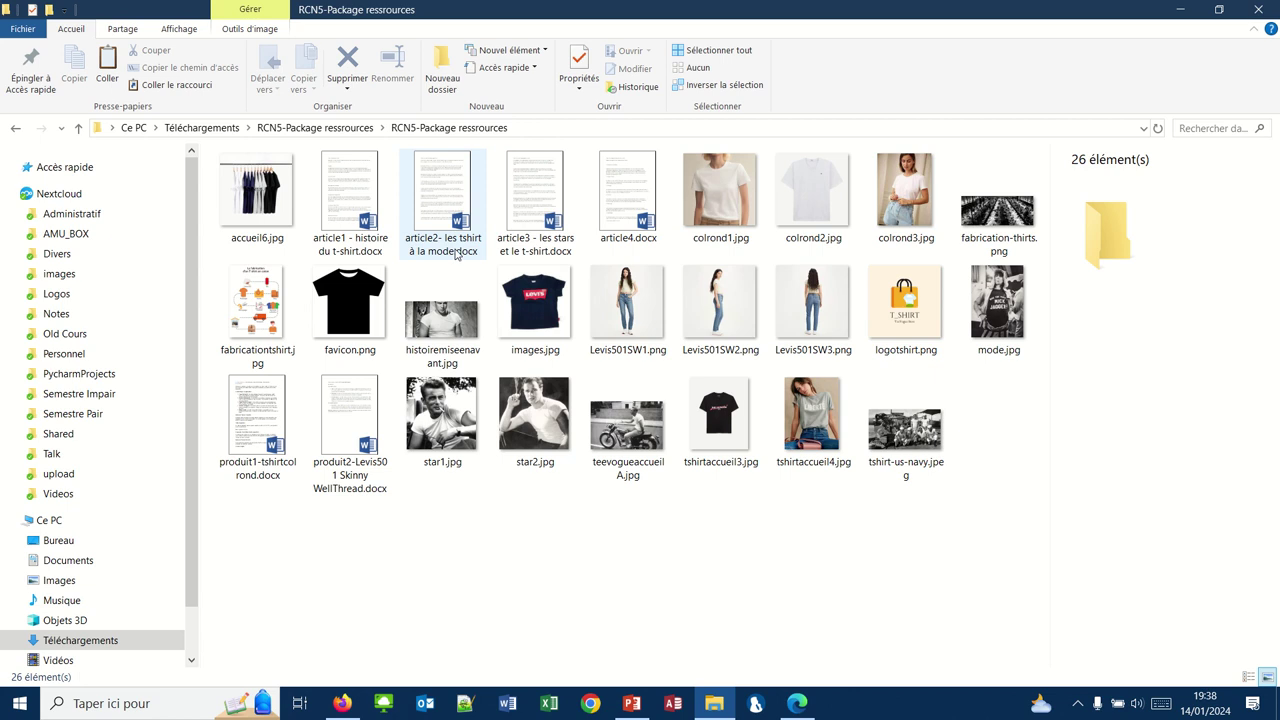
double_click(437, 205)
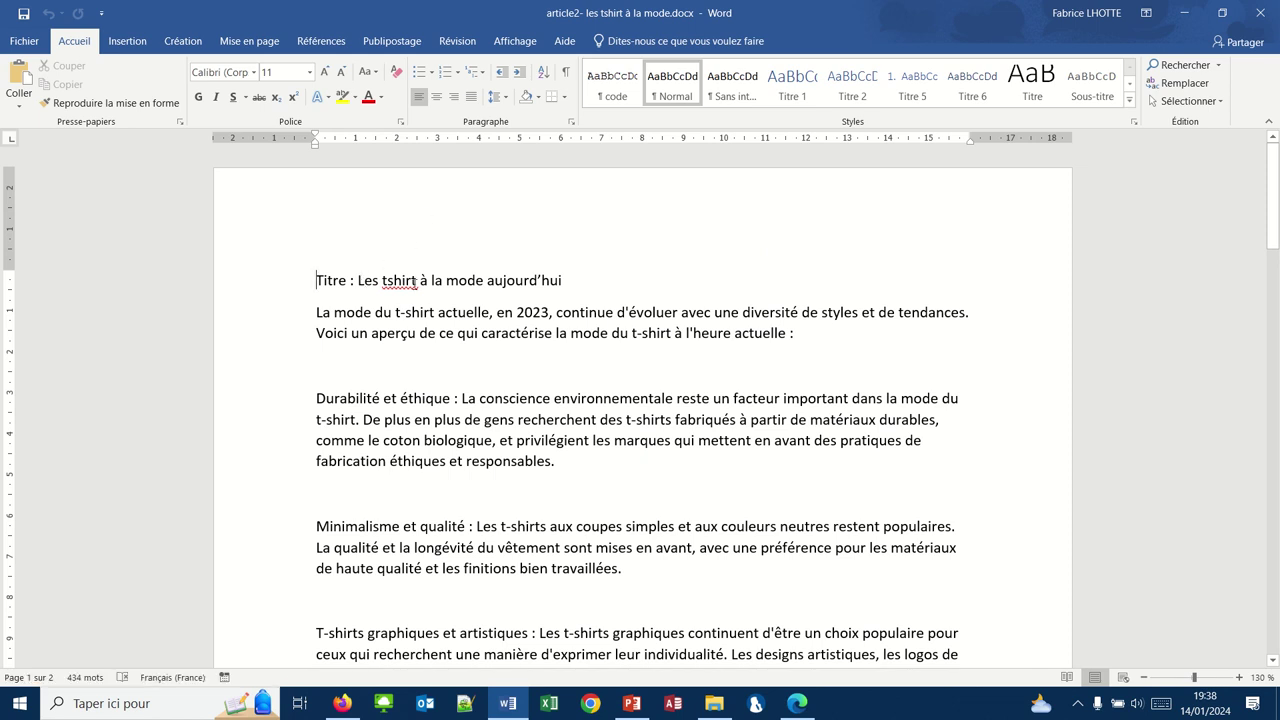
Step: Correct 'tshirt' to 't-shirt' in the Word title and select the title text
right_click(410, 281)
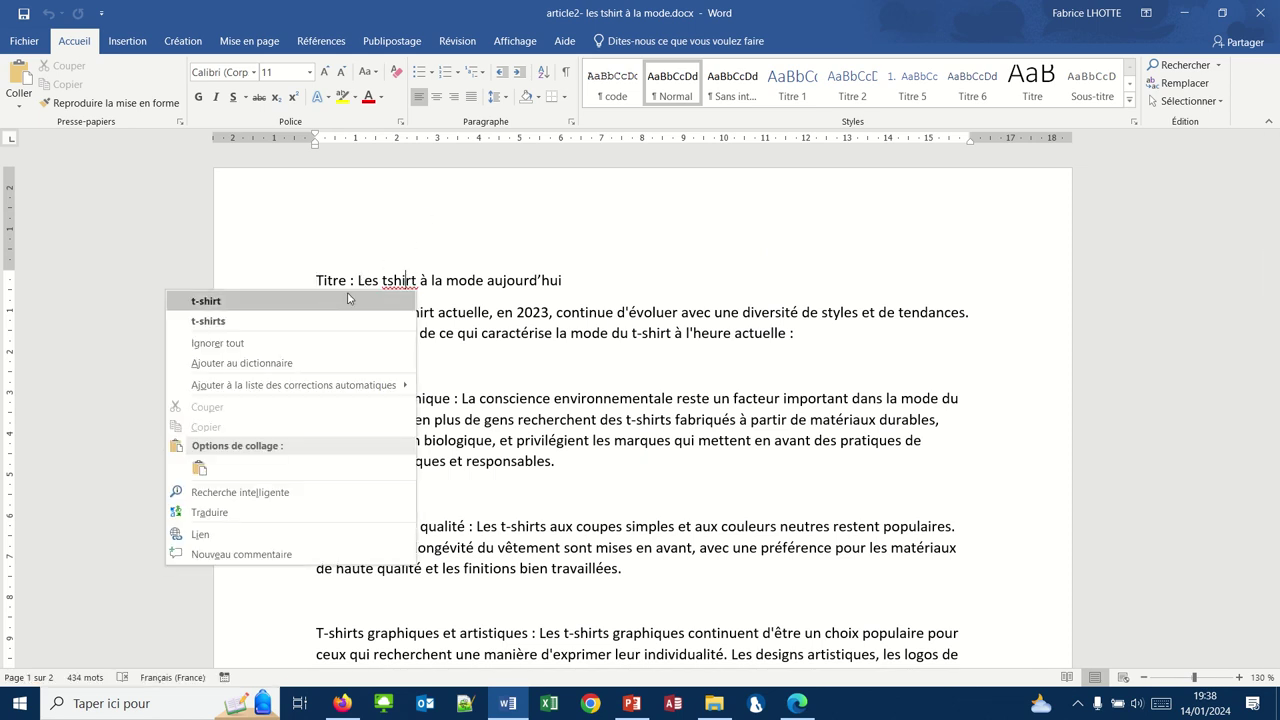
click(367, 292)
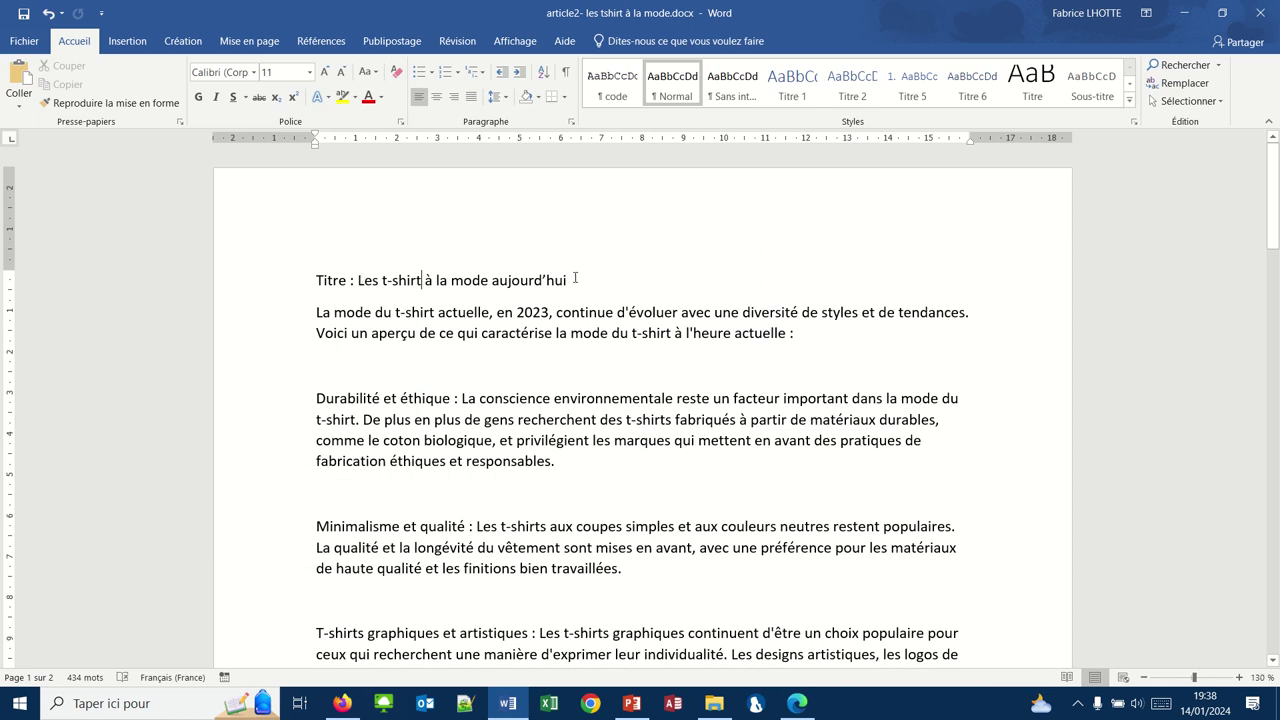
drag(538, 281, 364, 283)
key(ctrl+c)
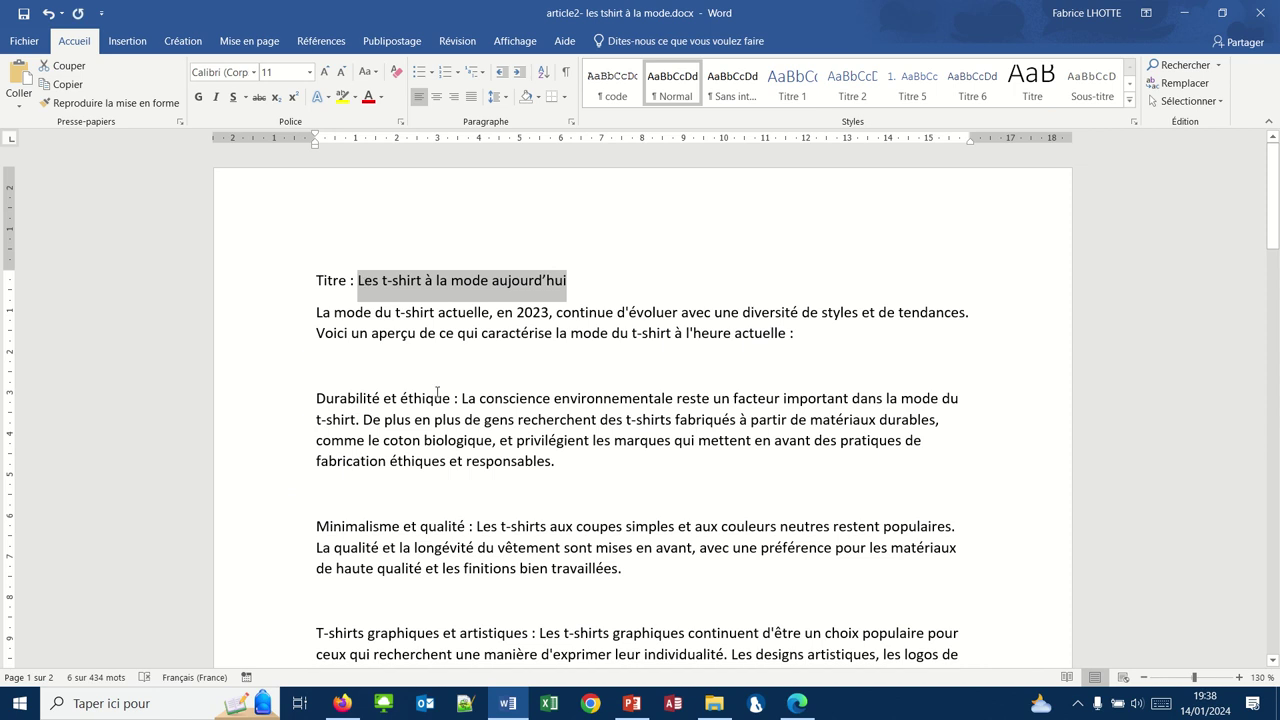
Step: Switch back to the WordPress new-post editor in Firefox
click(797, 704)
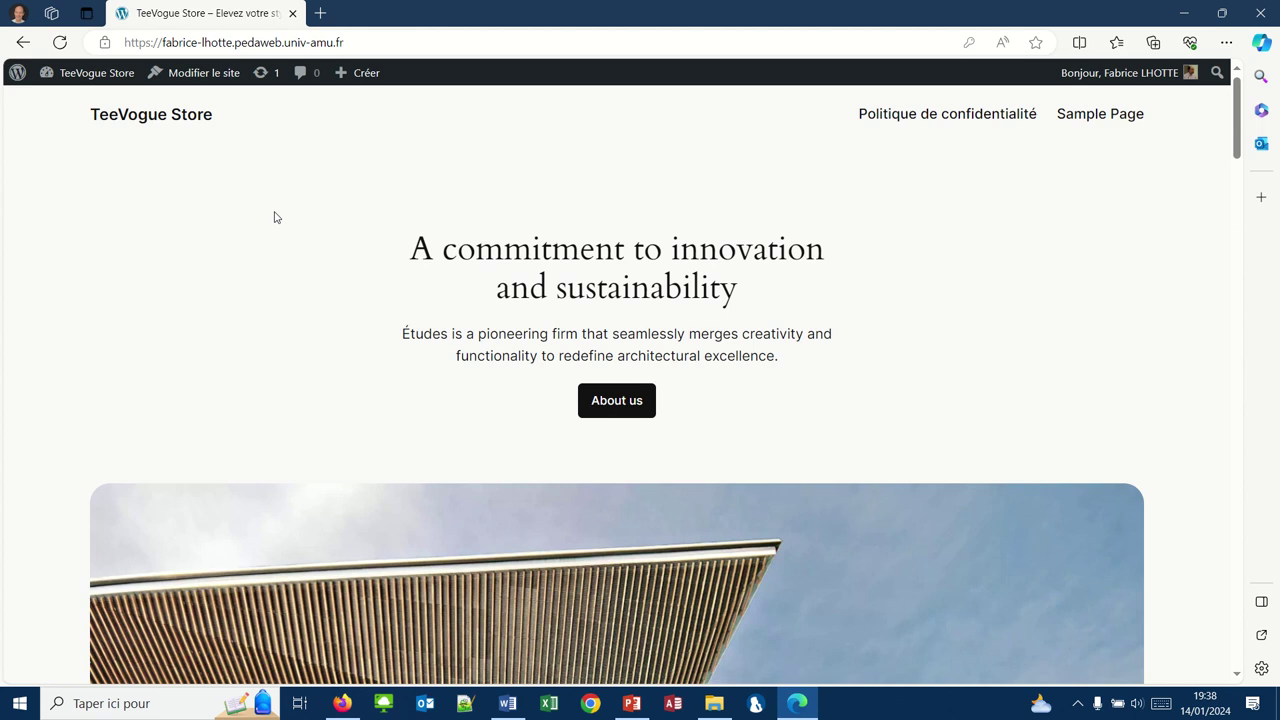
click(806, 705)
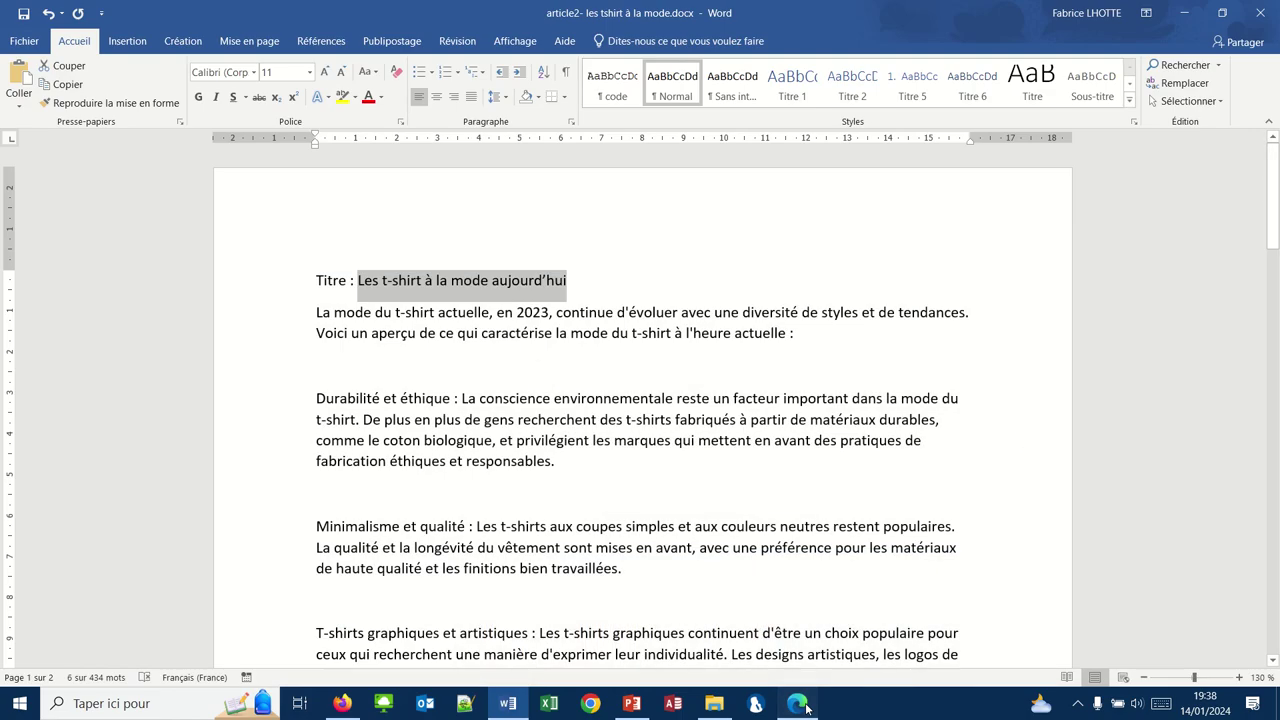
click(806, 705)
click(340, 703)
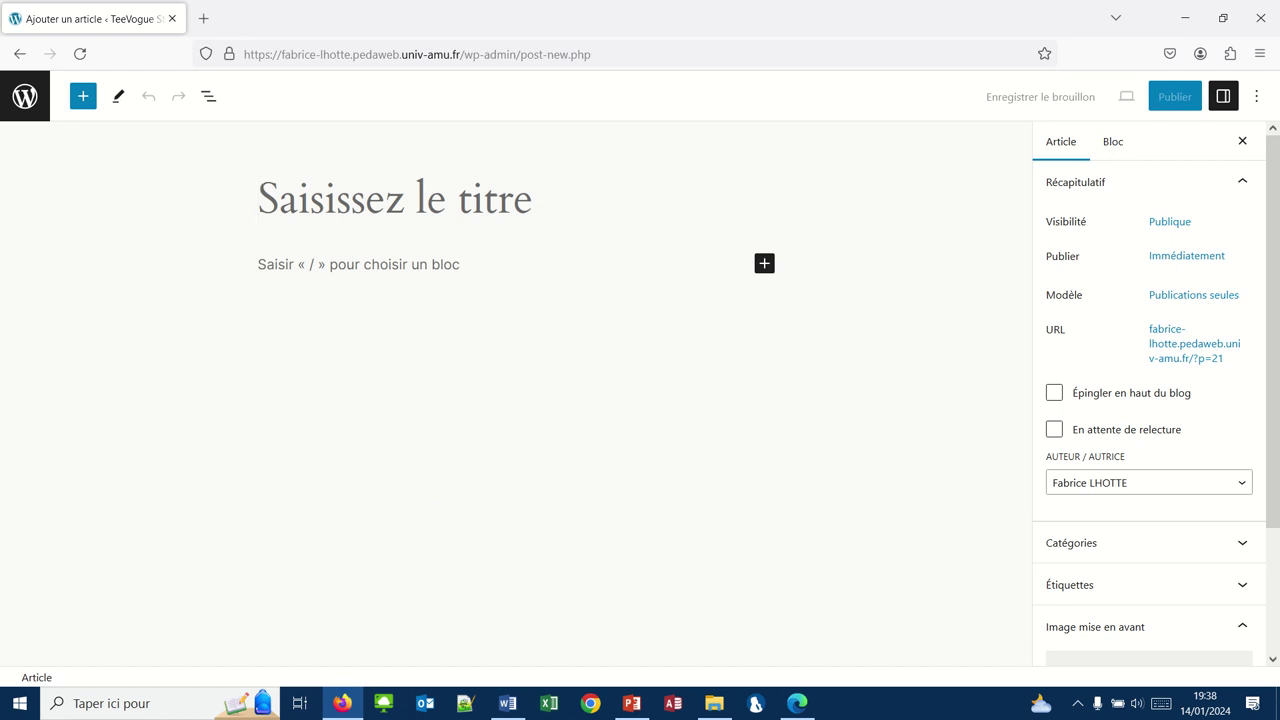
Step: Paste 'Les t-shirt à la mode aujourd'hui' as the post title, then return to the Word article
key(ctrl+v)
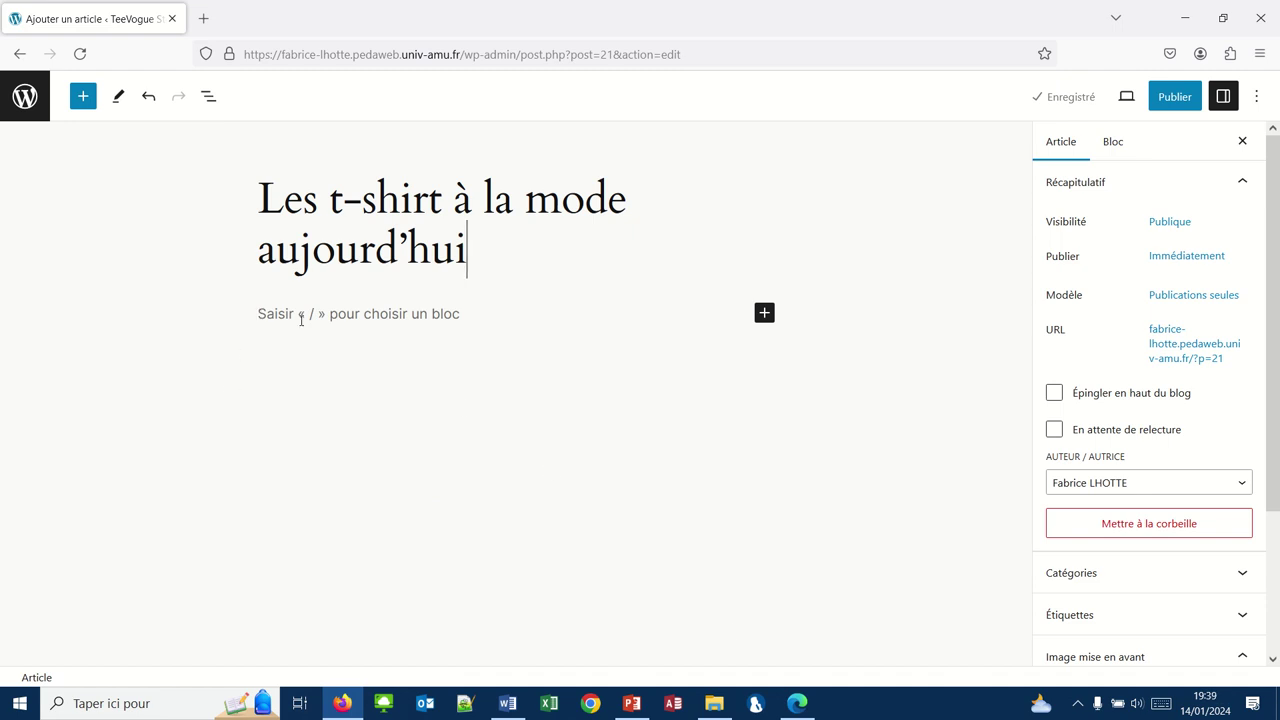
click(799, 710)
click(799, 710)
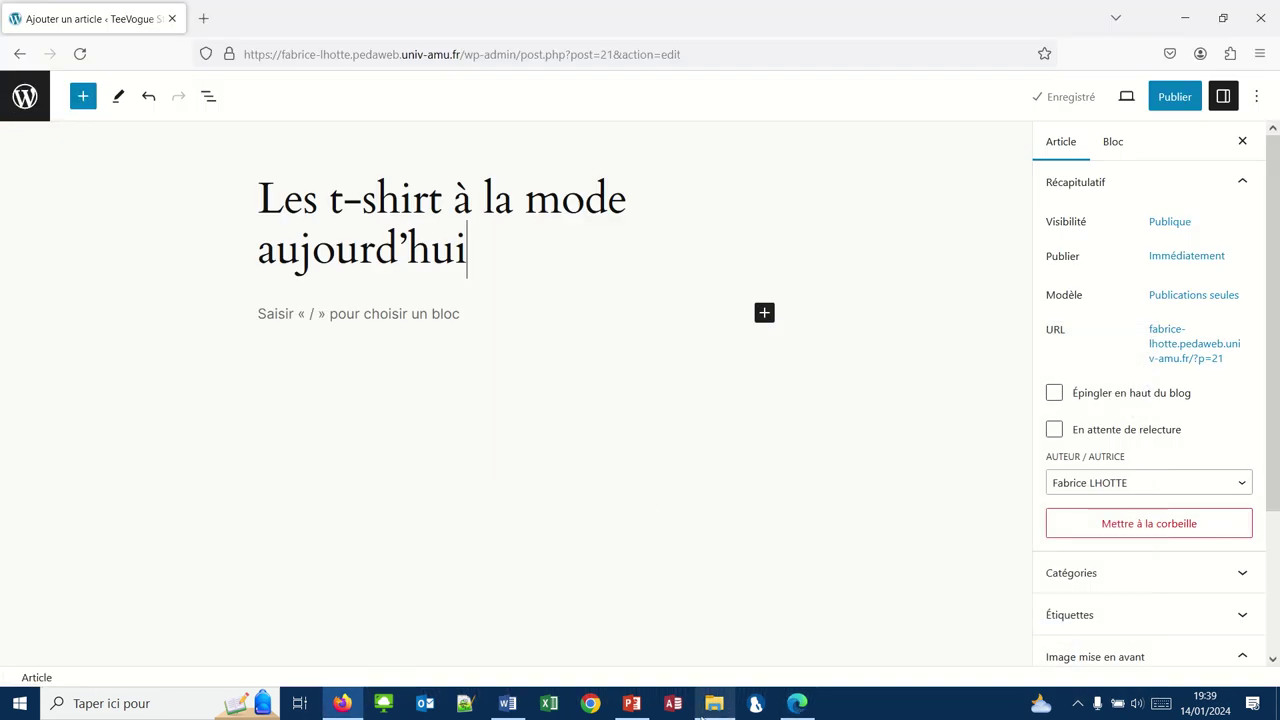
click(507, 703)
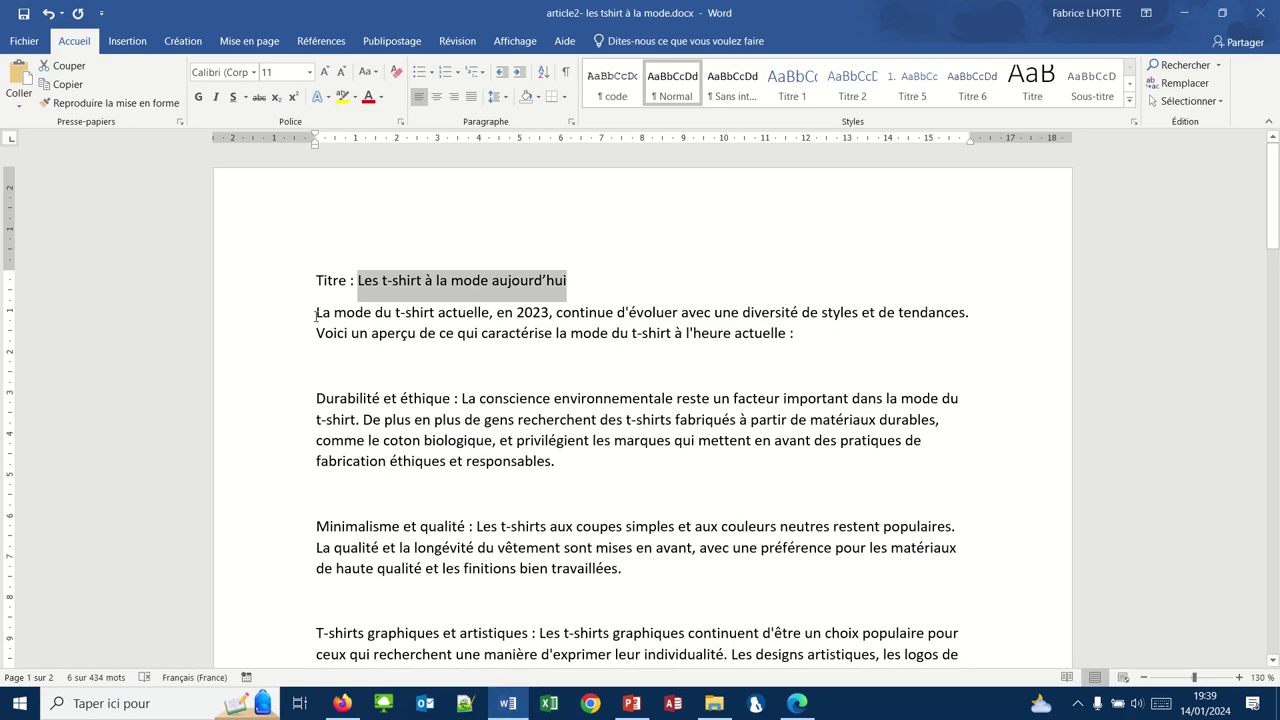
Step: Select the Word article body from 'La mode du t-shirt' to the end, then return to the WordPress paragraph block
drag(316, 314, 551, 547)
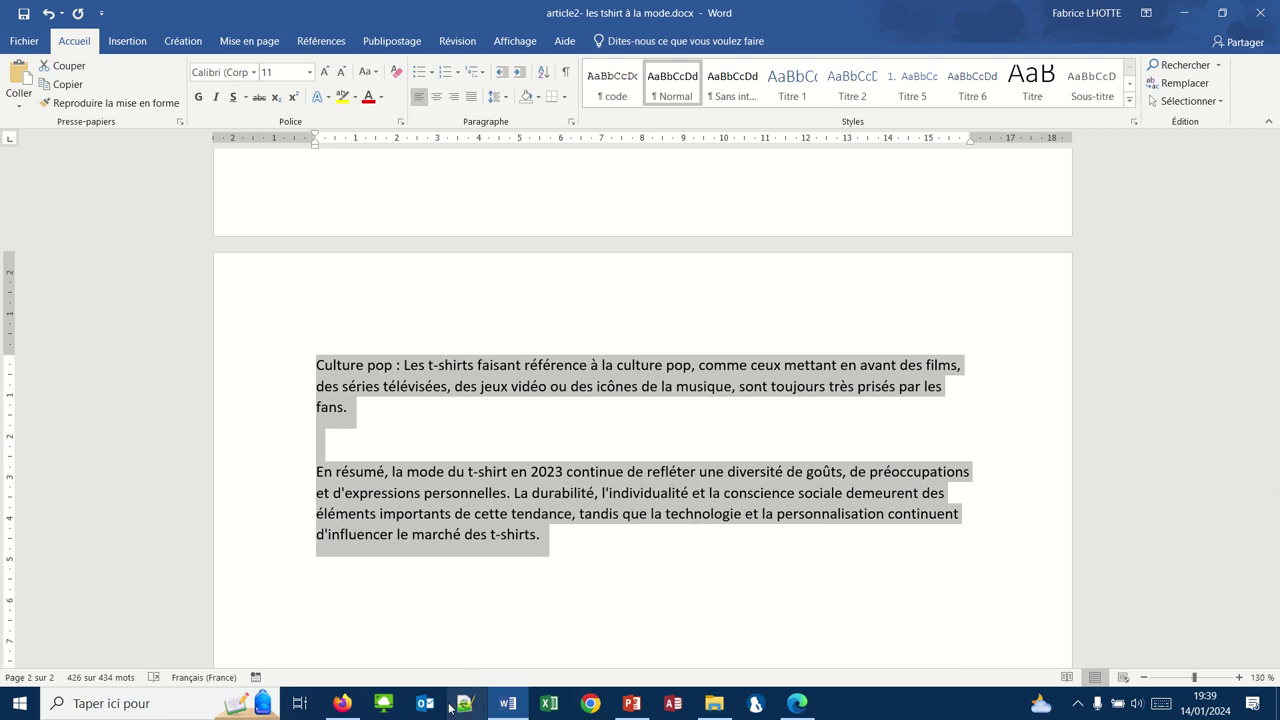
click(342, 703)
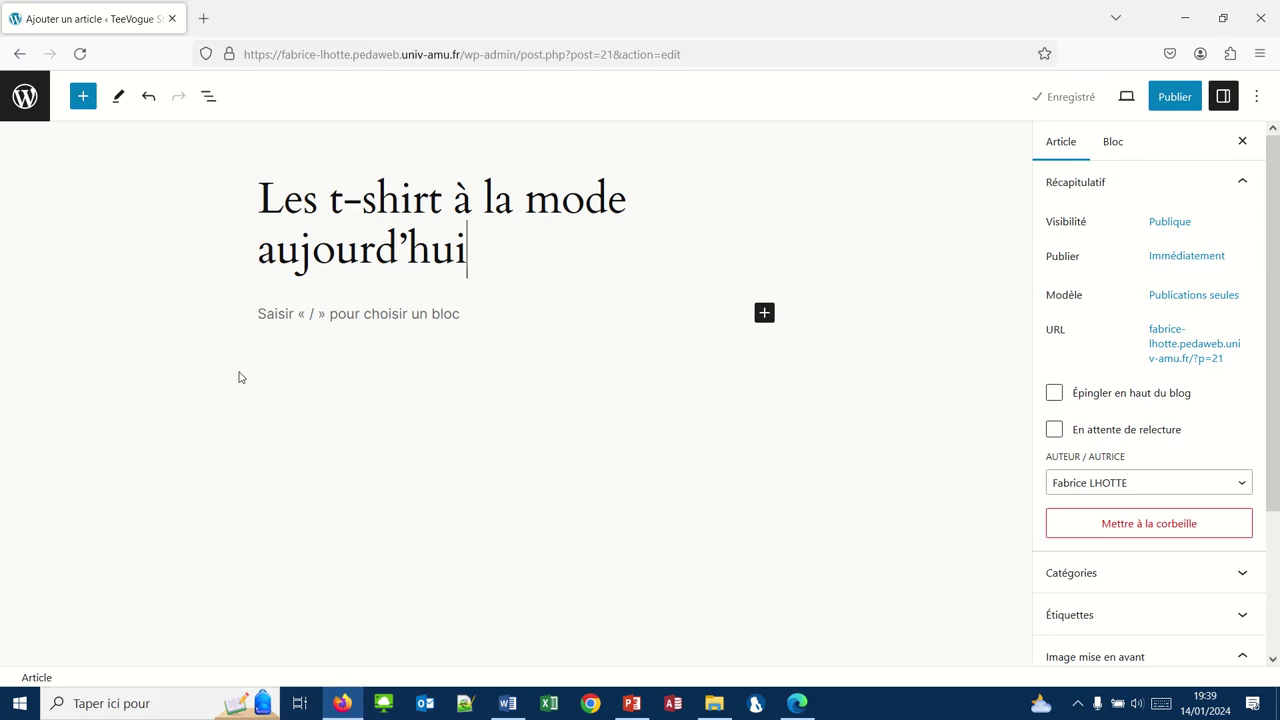
click(265, 318)
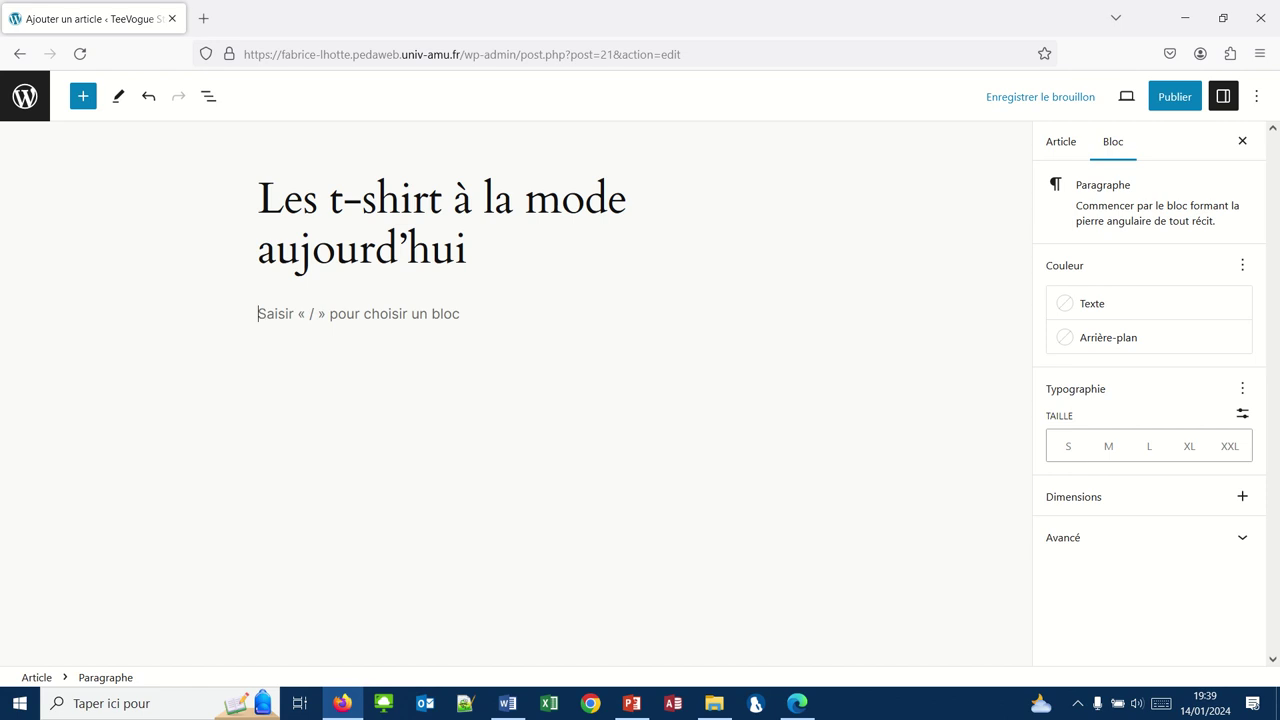
Step: Paste the article text, starting 'La mode du t-shirt actuelle, en 2023', into the post body
key(ctrl+v)
scroll(510, 400, up, 10)
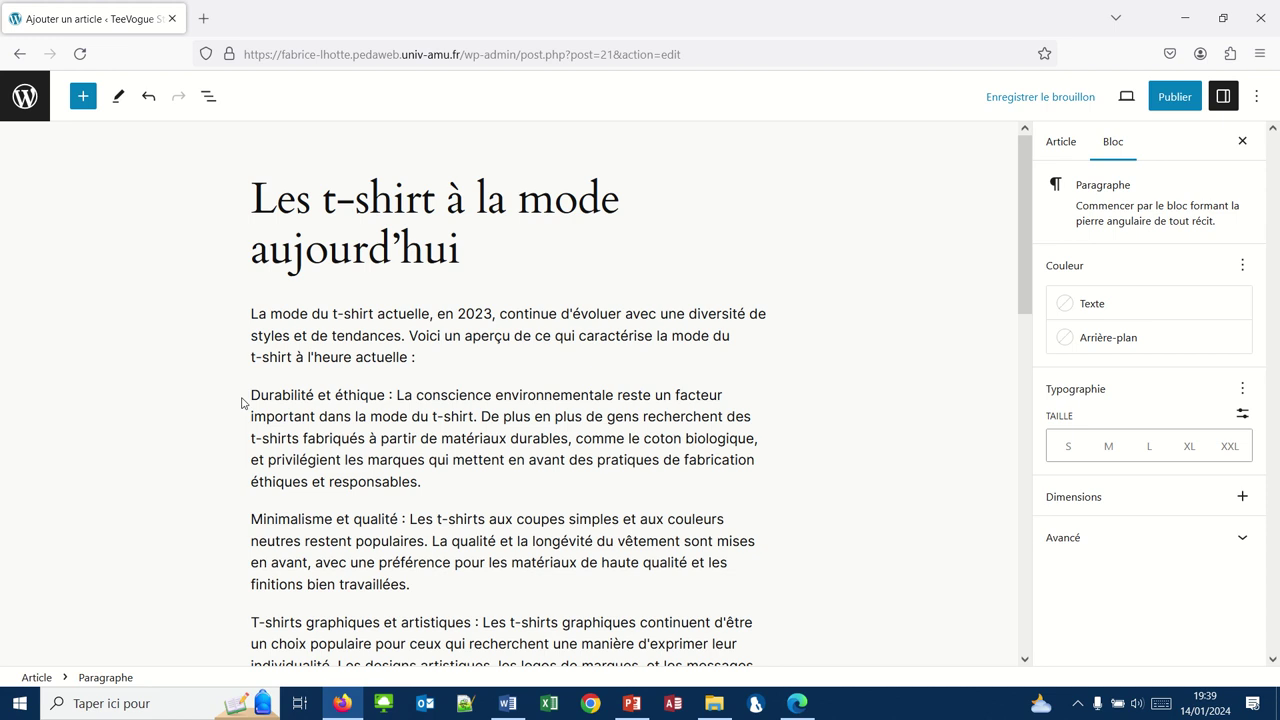
Step: Convert the paragraphs from Durabilité et éthique to Culture pop into one list block
drag(251, 394, 251, 416)
drag(292, 628, 646, 475)
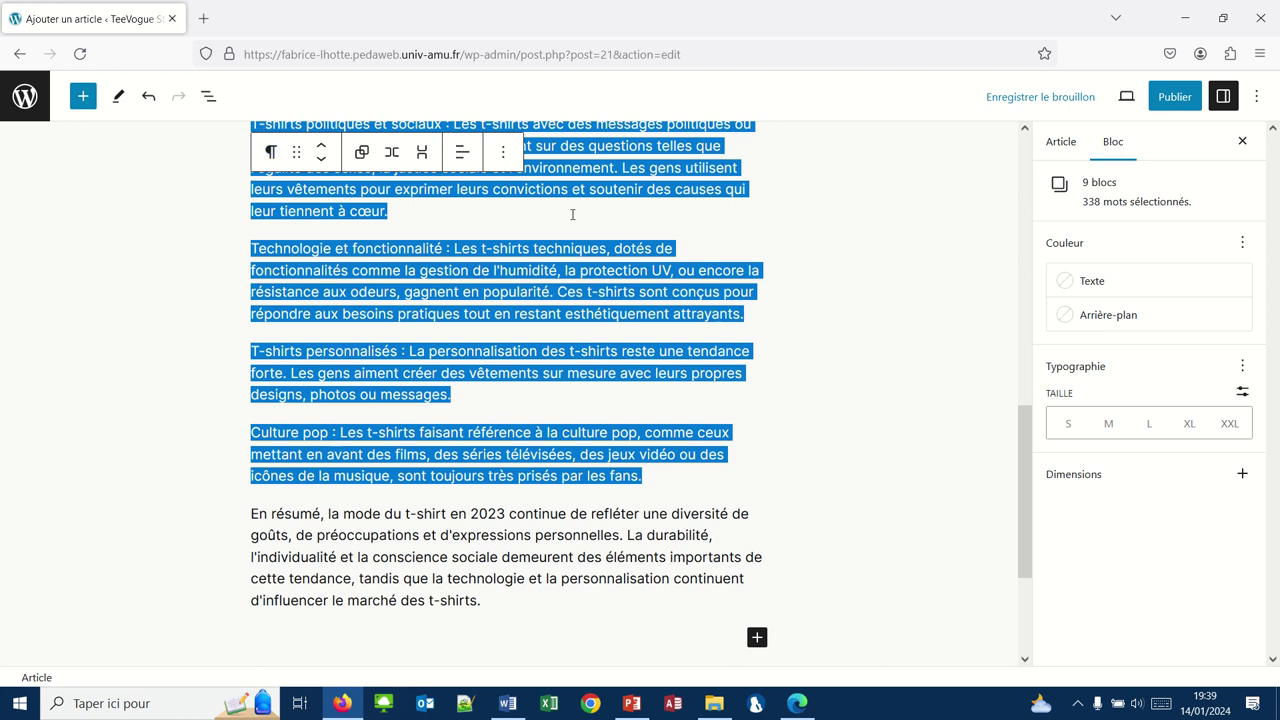
click(270, 153)
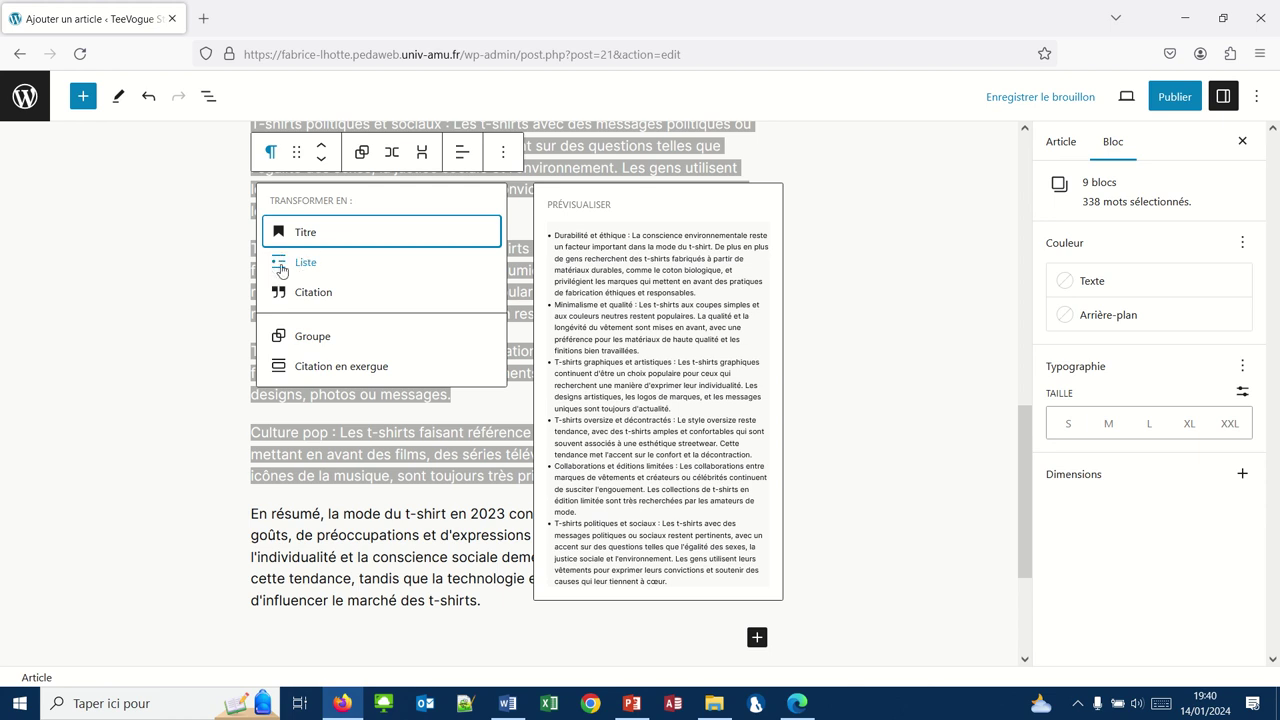
click(282, 266)
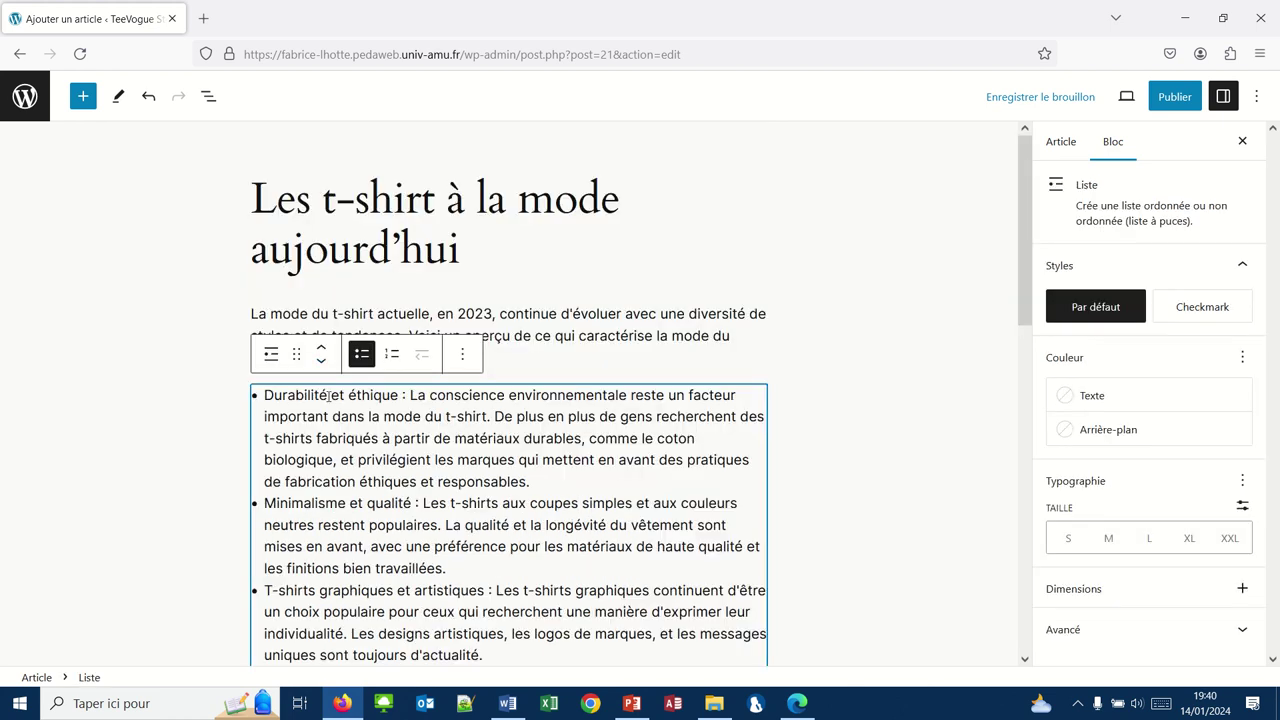
Step: Make the trend list numbered (Ordonnée) and show the Article settings tab
scroll(390, 440, down, 3)
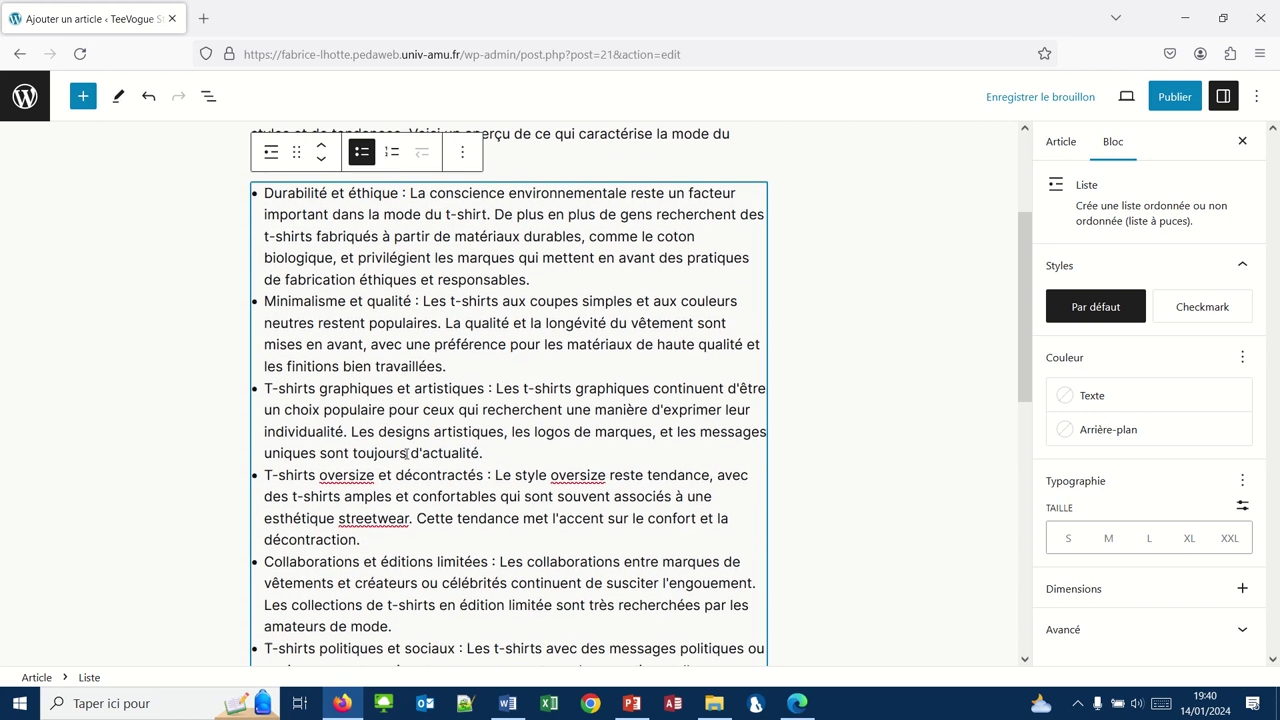
scroll(407, 455, down, 2)
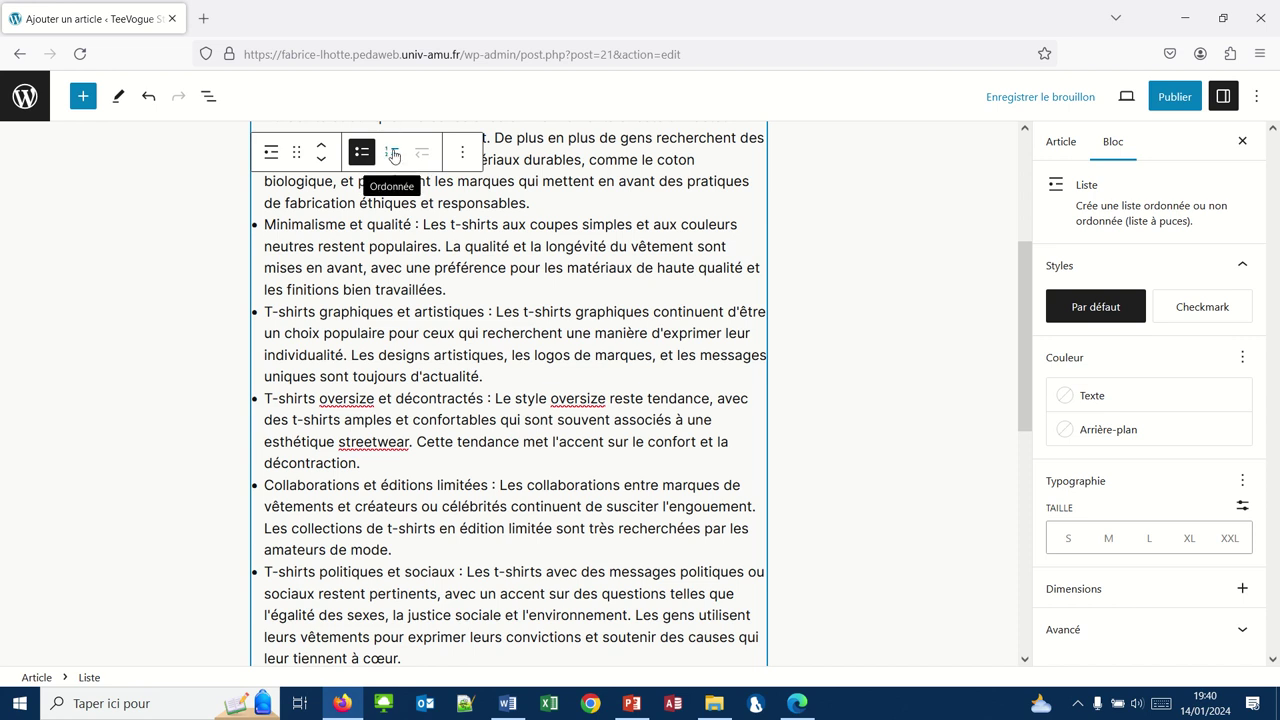
click(392, 153)
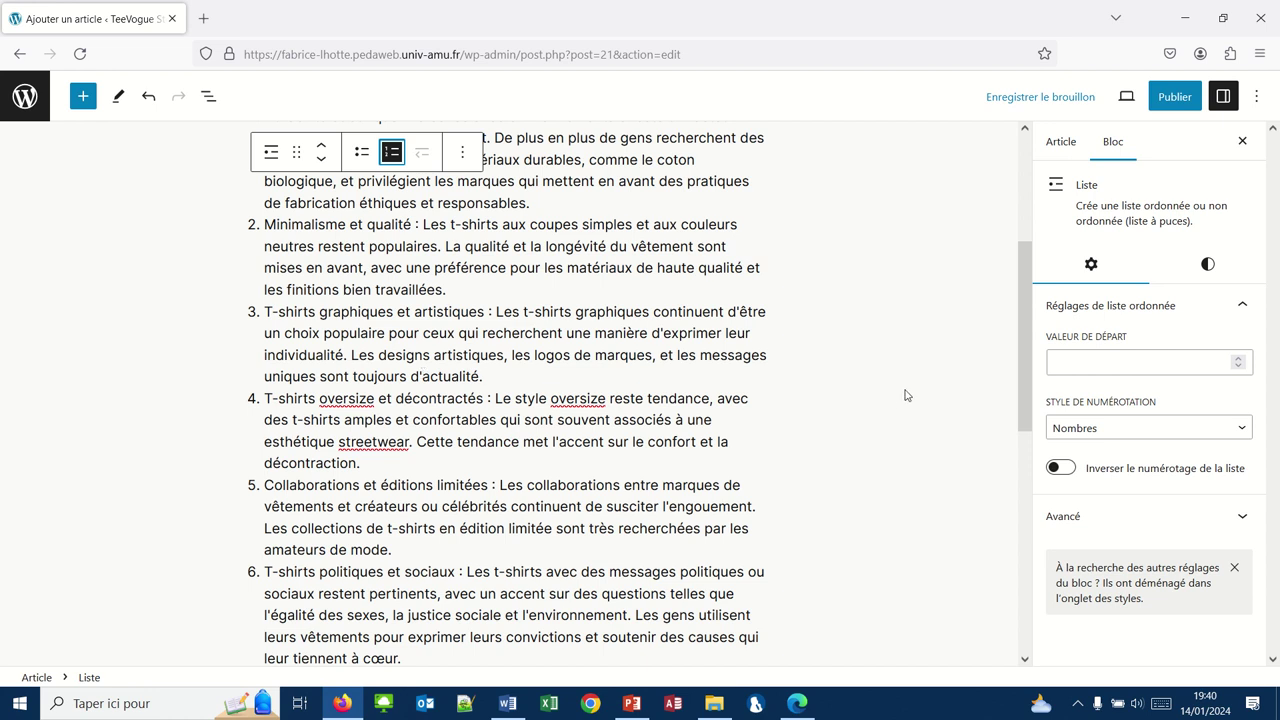
click(1060, 142)
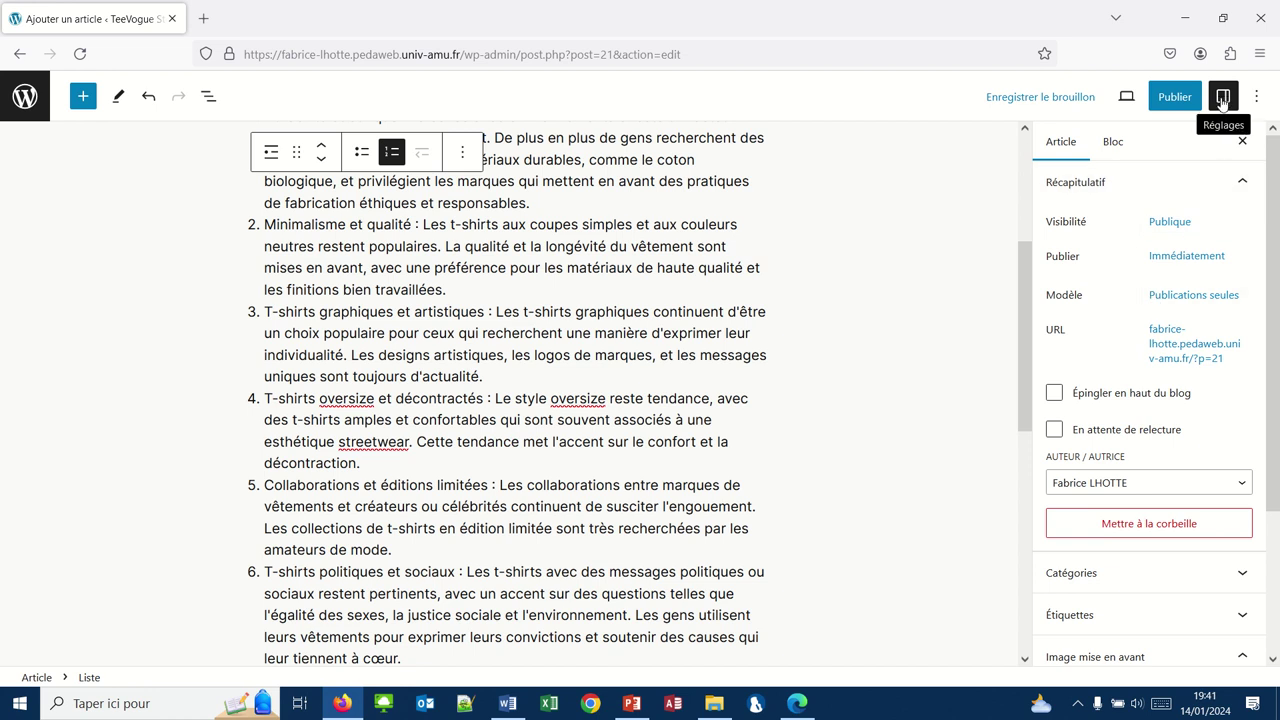
Step: Switch the sidebar to the post settings and open the Image mise en avant media dialog
click(1221, 100)
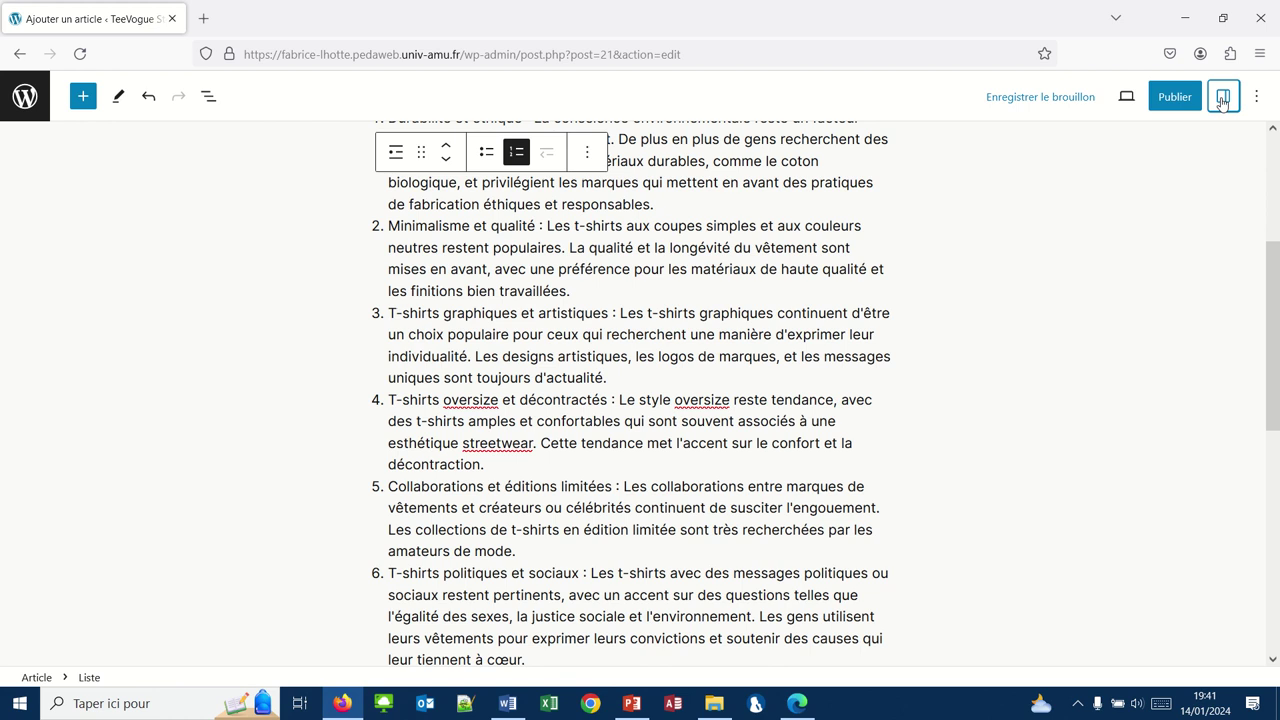
click(1222, 102)
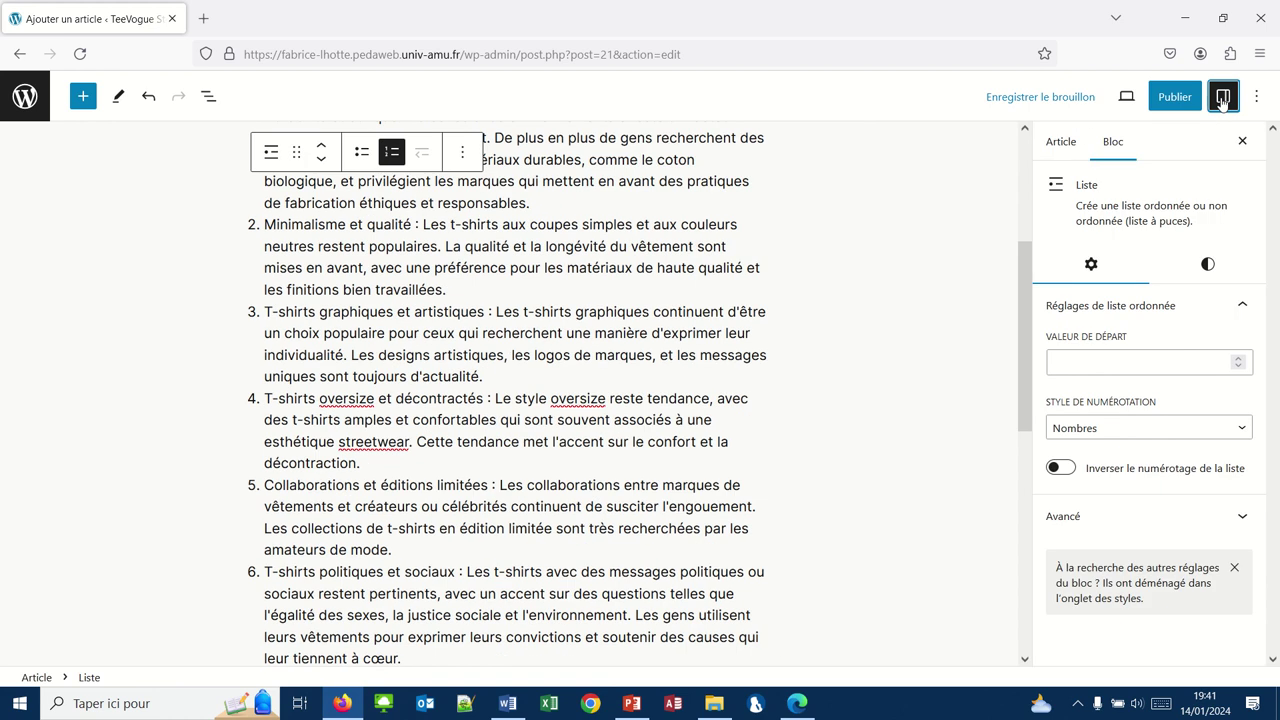
click(1060, 147)
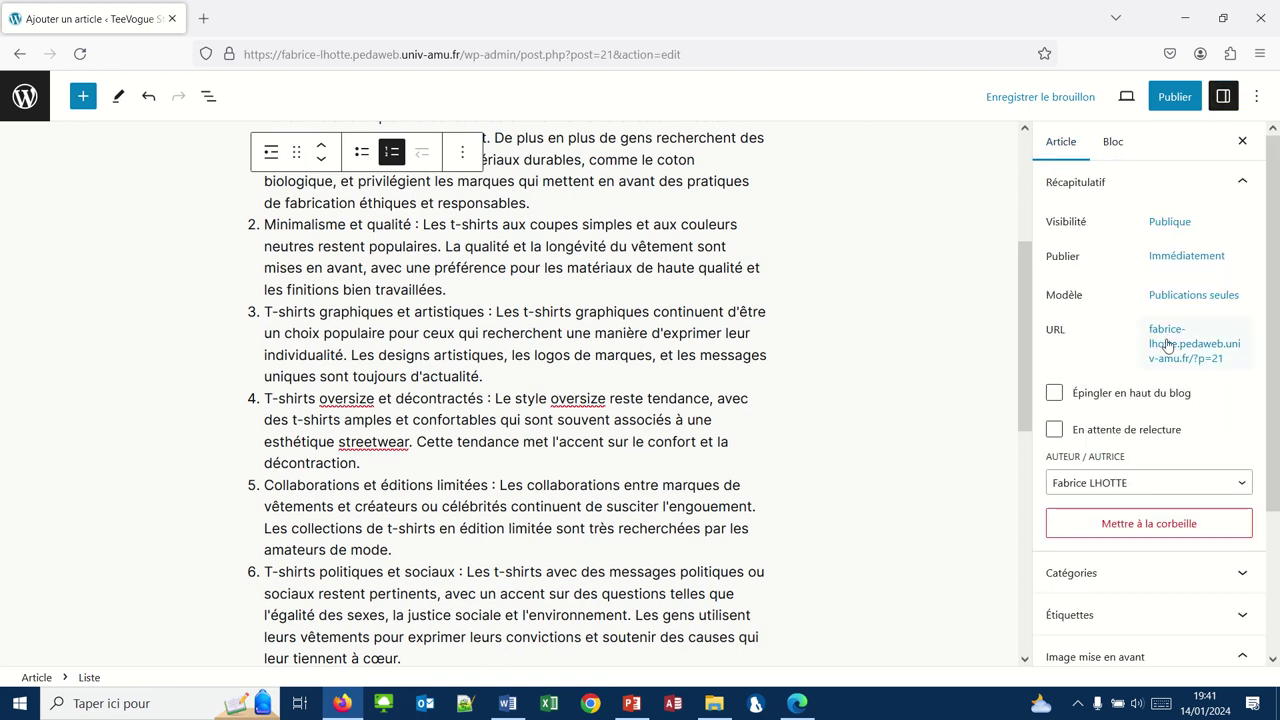
scroll(1168, 344, down, 2)
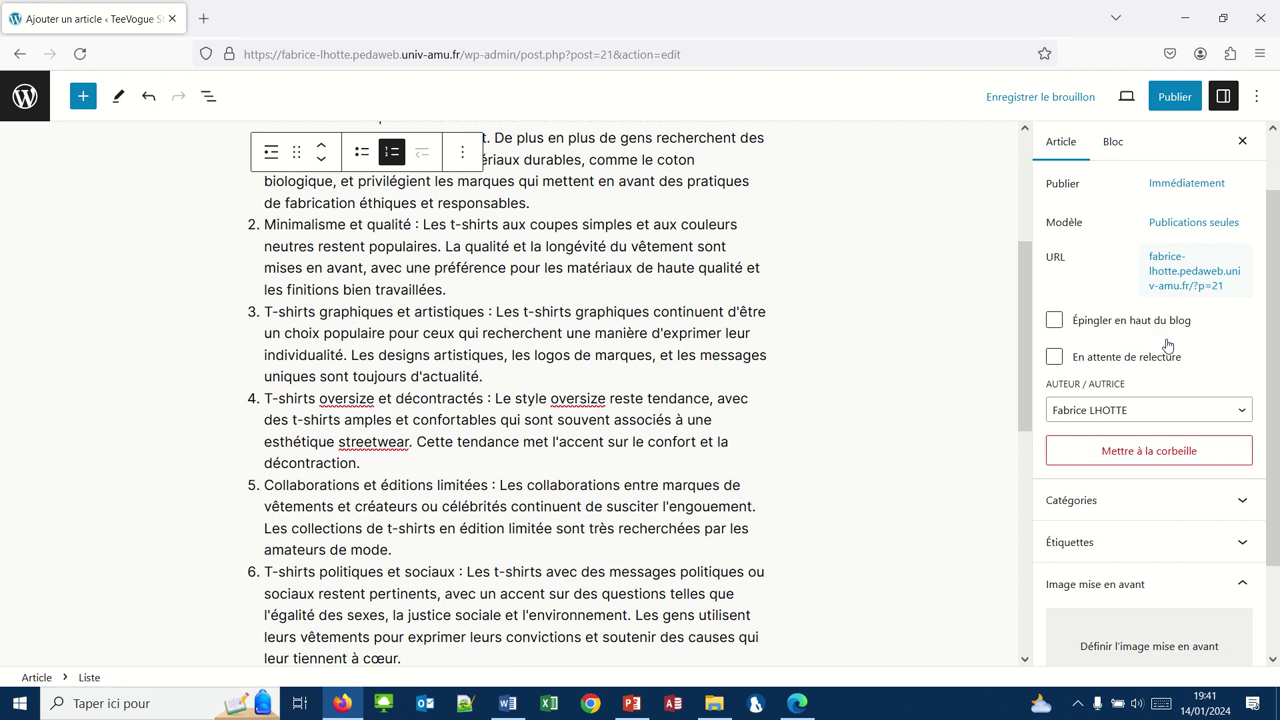
click(1134, 600)
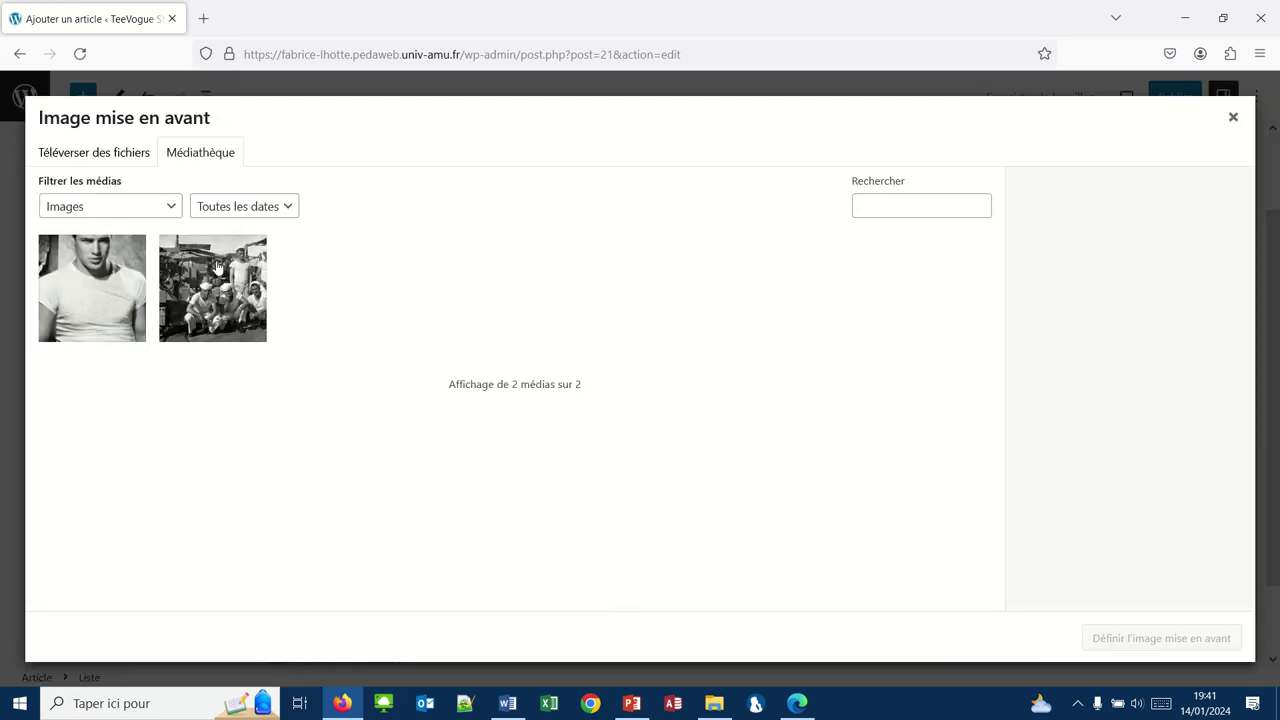
Step: Start a file upload and browse to Téléchargements > RCN5-Package ressources
click(96, 155)
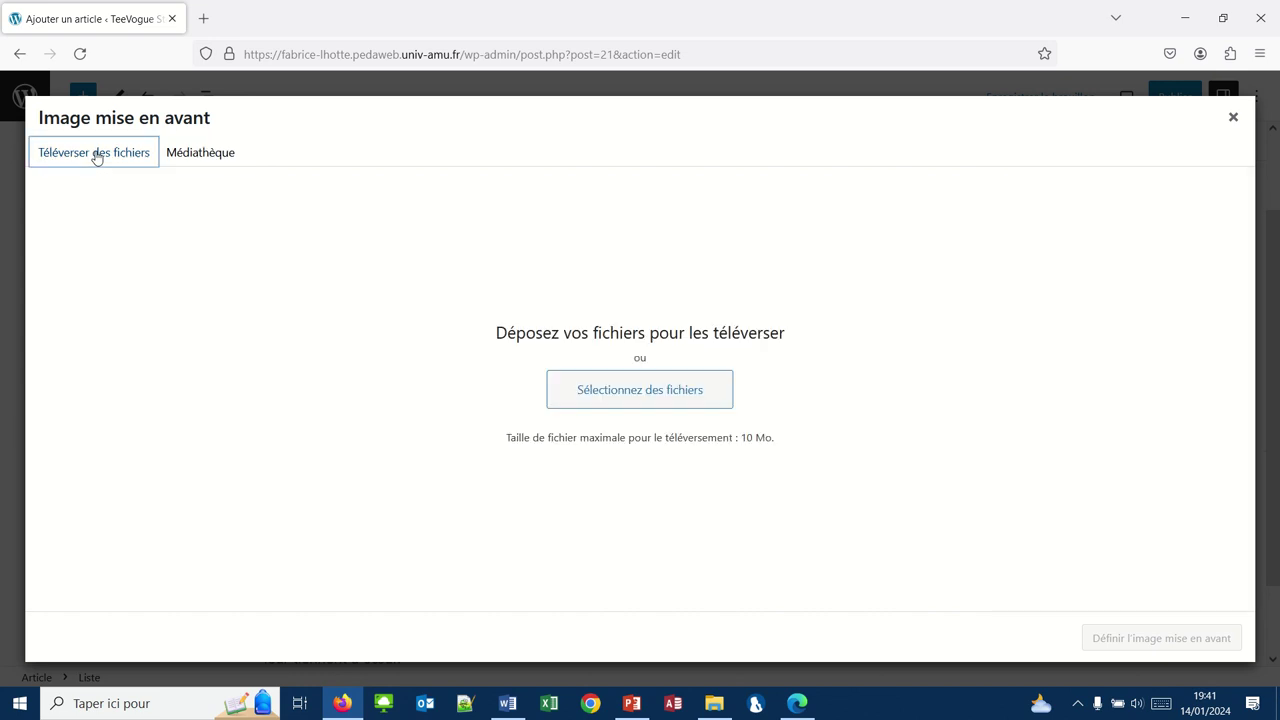
click(612, 382)
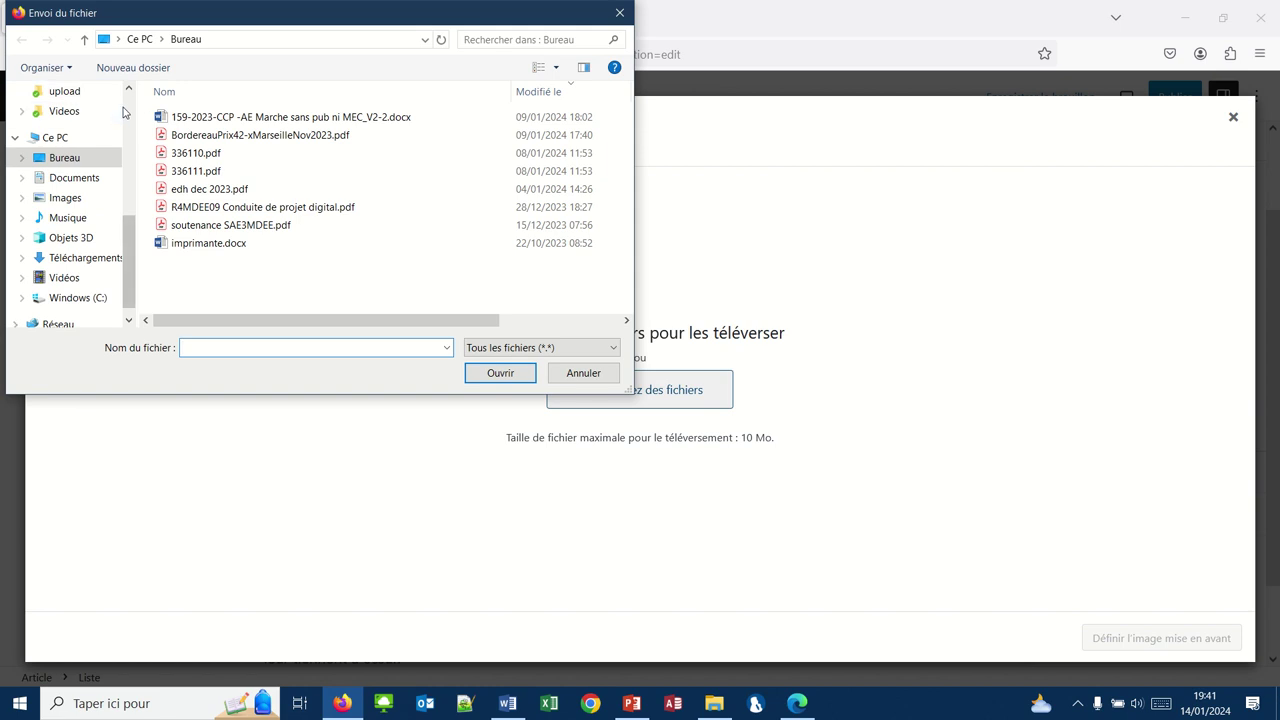
scroll(127, 160, up, 4)
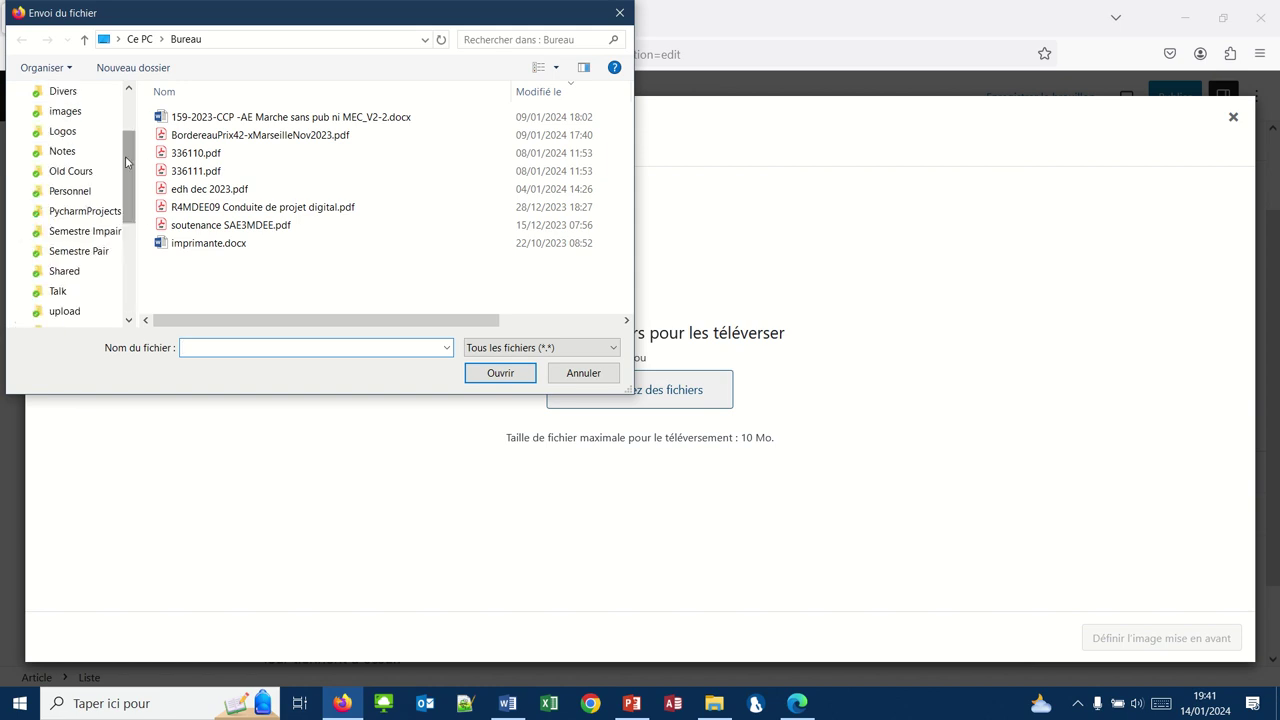
scroll(133, 279, down, 5)
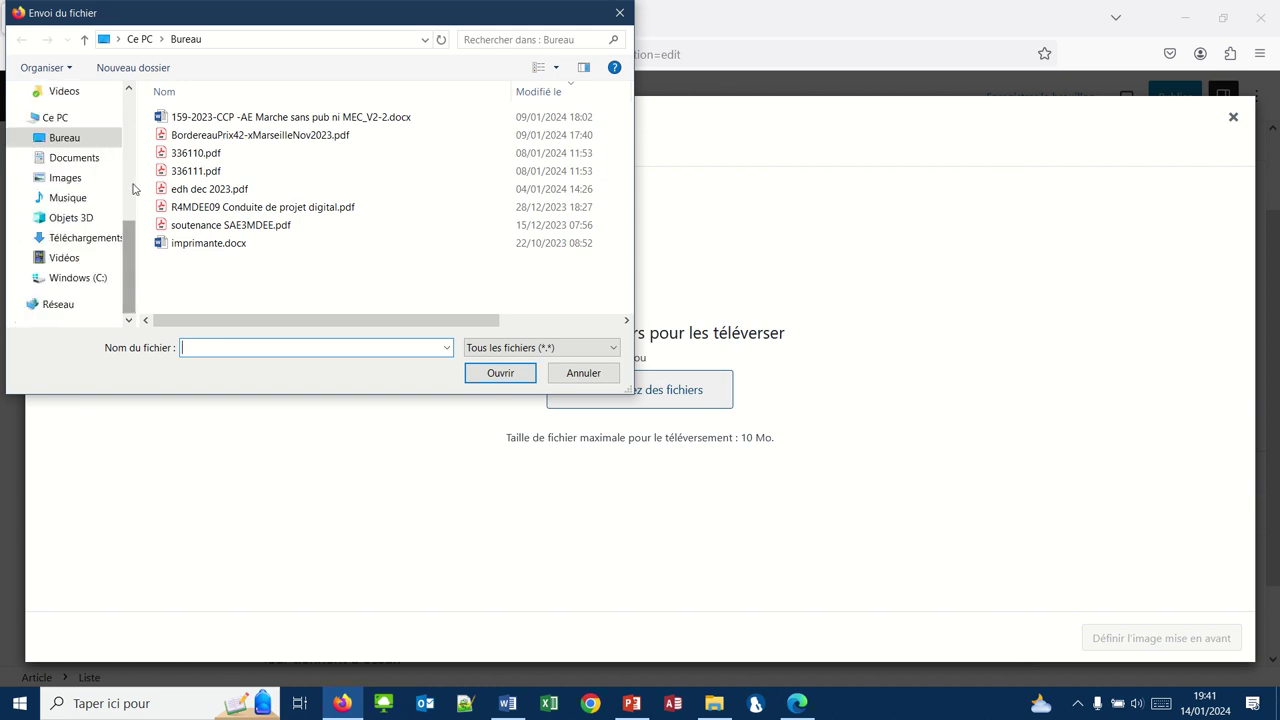
scroll(128, 110, up, 7)
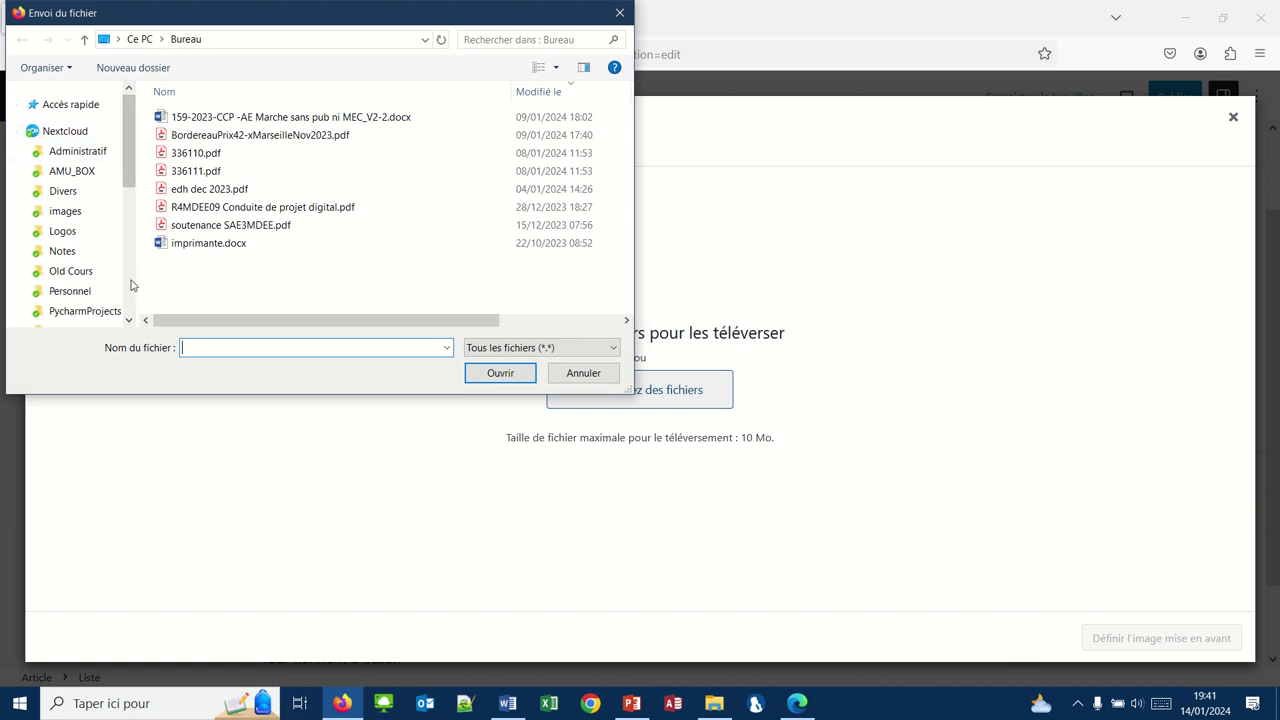
scroll(129, 304, down, 5)
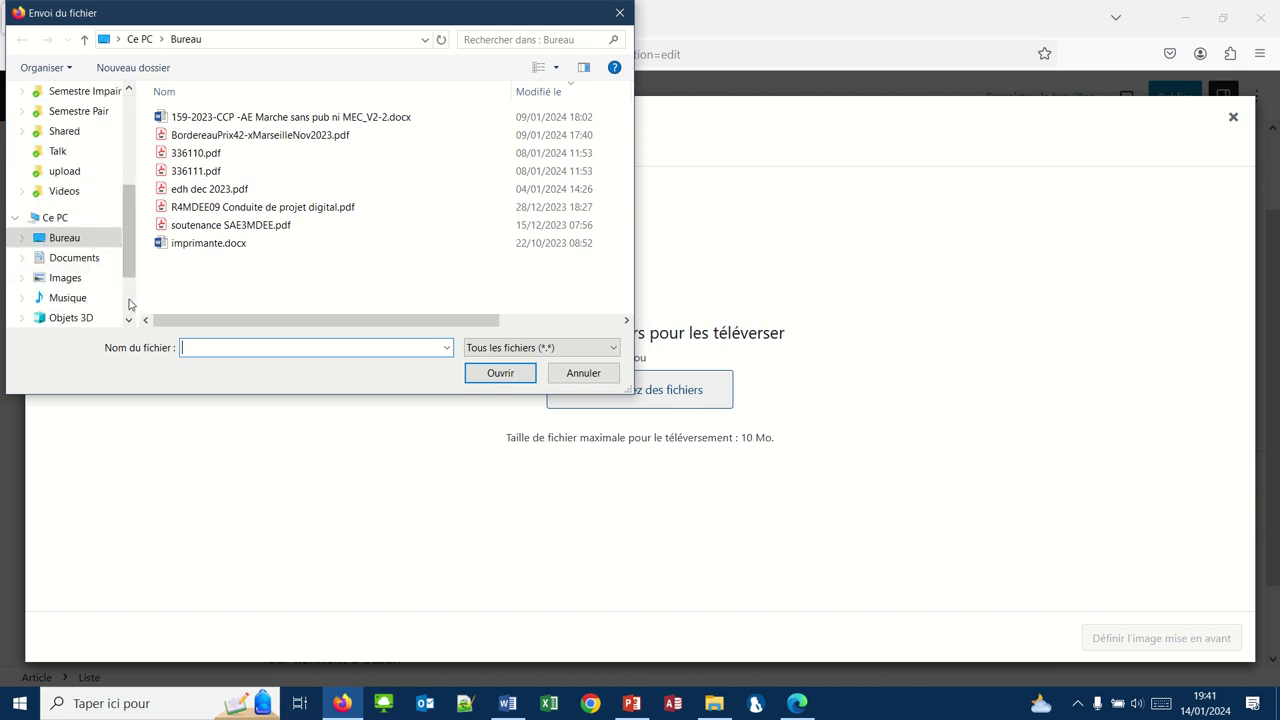
click(82, 237)
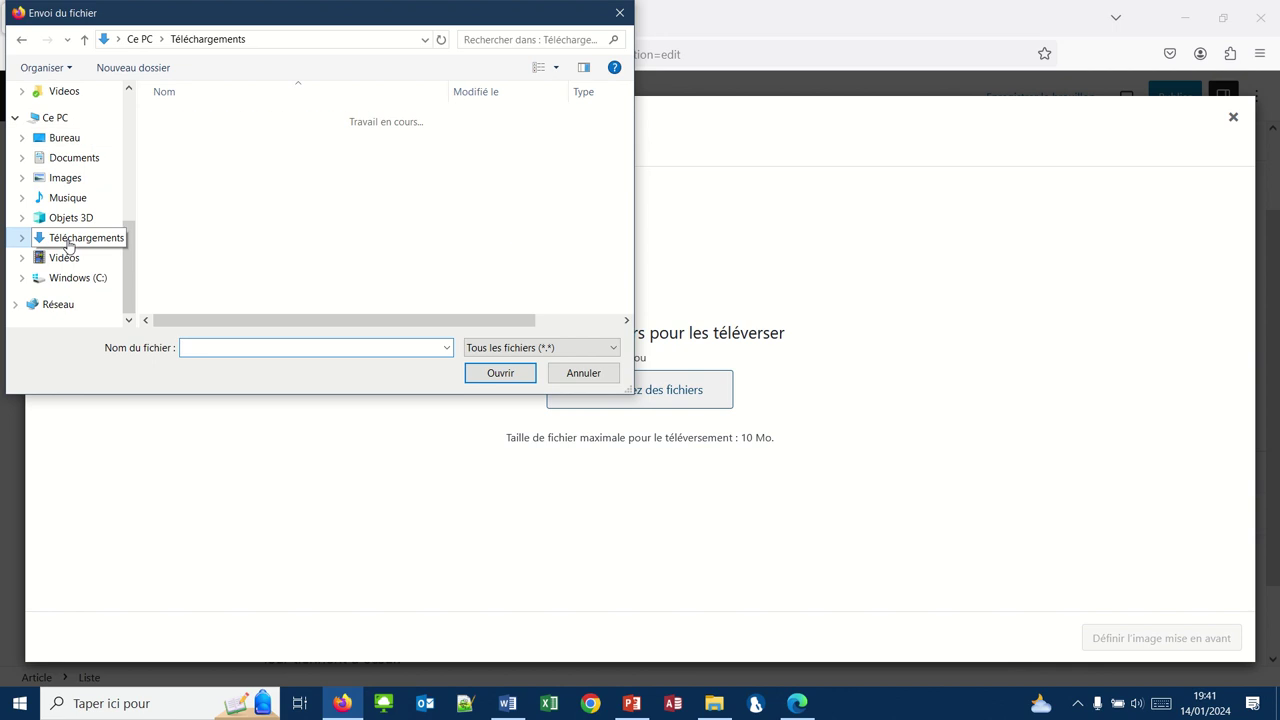
double_click(206, 135)
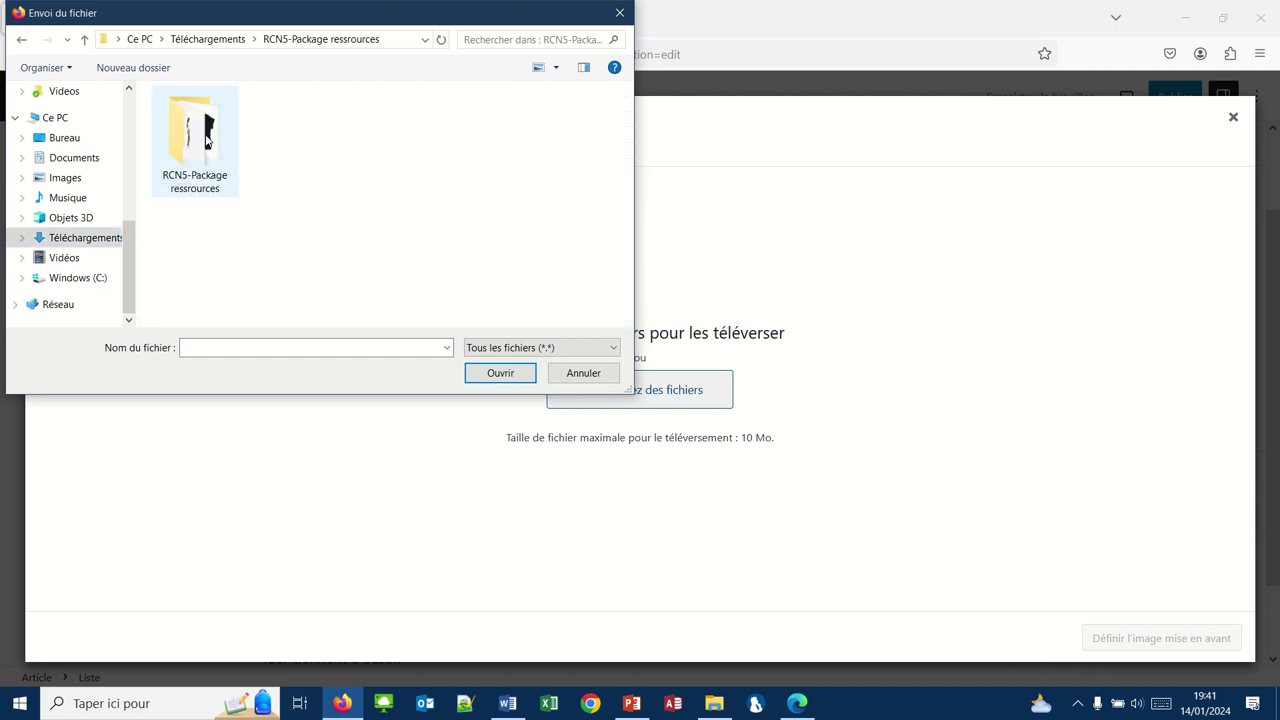
double_click(206, 140)
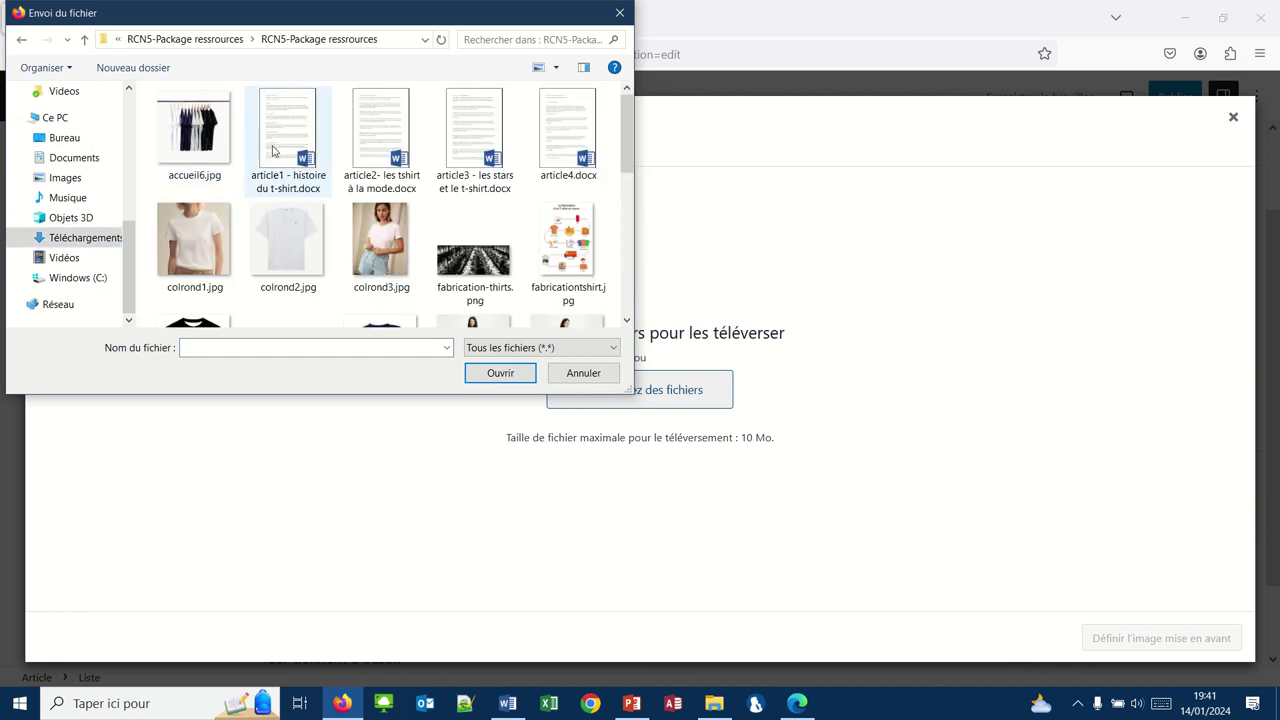
Step: Select mode.jpg and upload it into the media library
scroll(381, 243, down, 2)
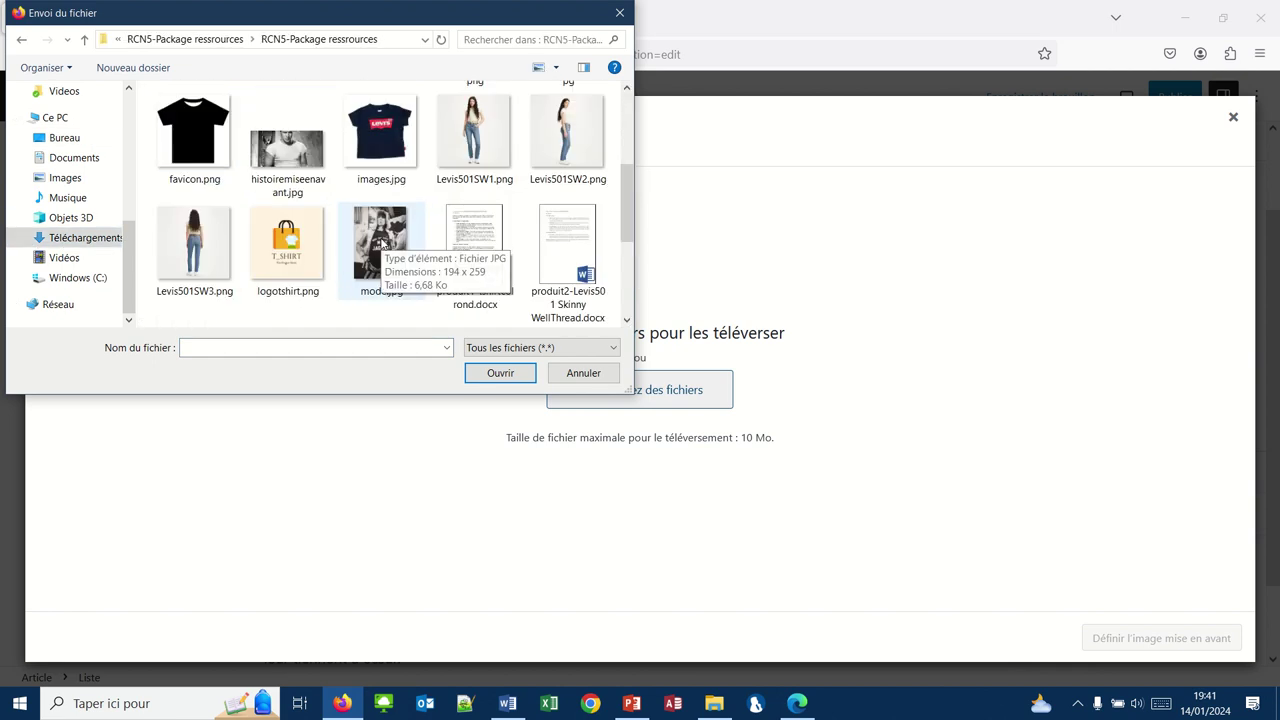
scroll(381, 243, up, 1)
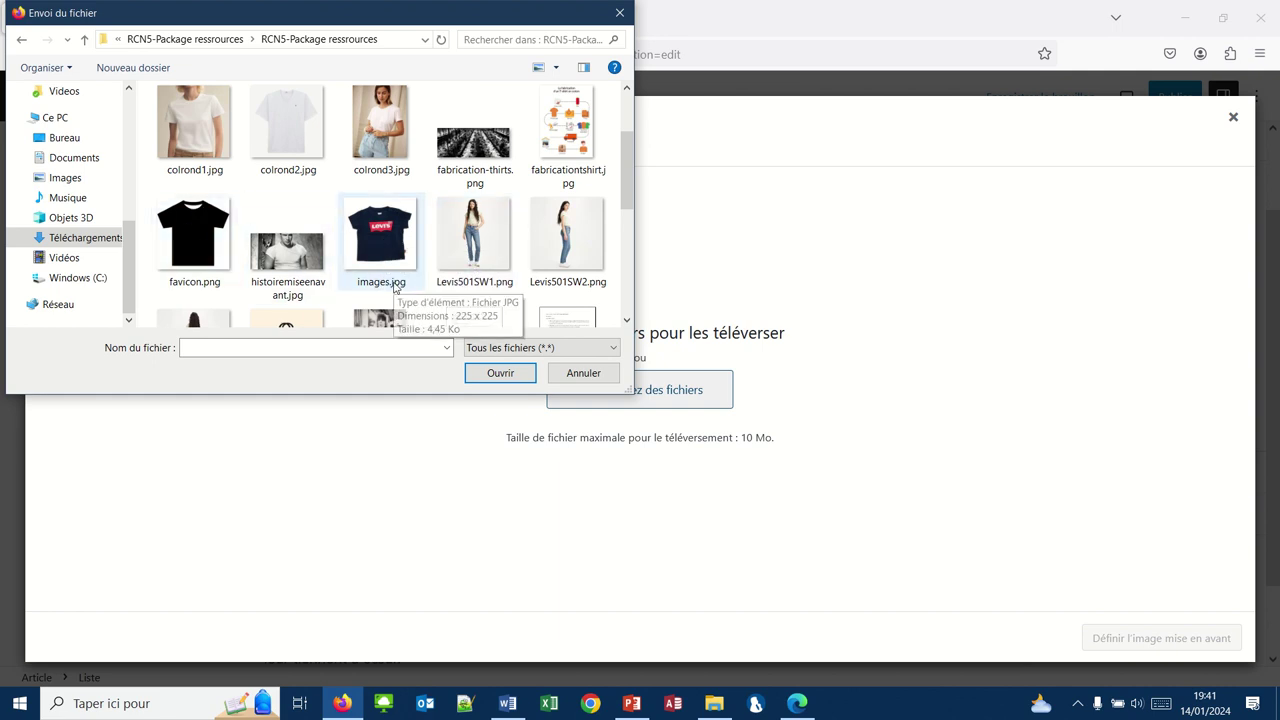
scroll(394, 287, down, 1)
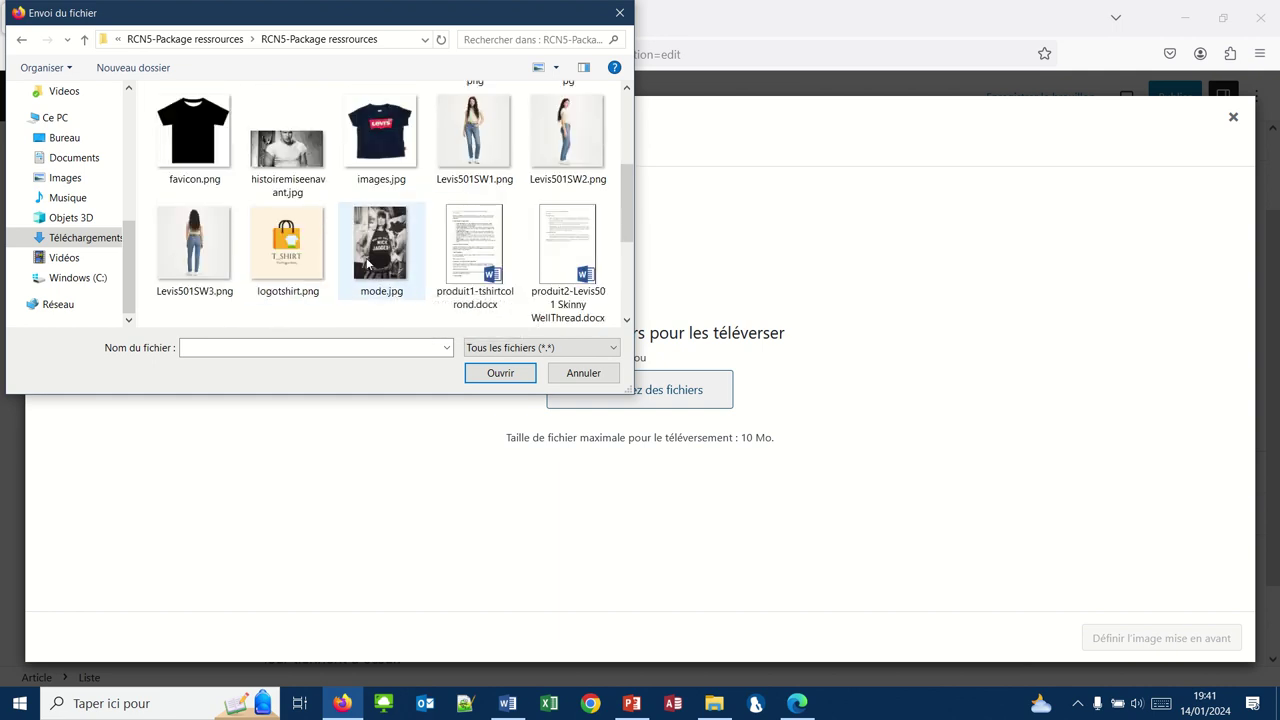
click(380, 250)
click(497, 372)
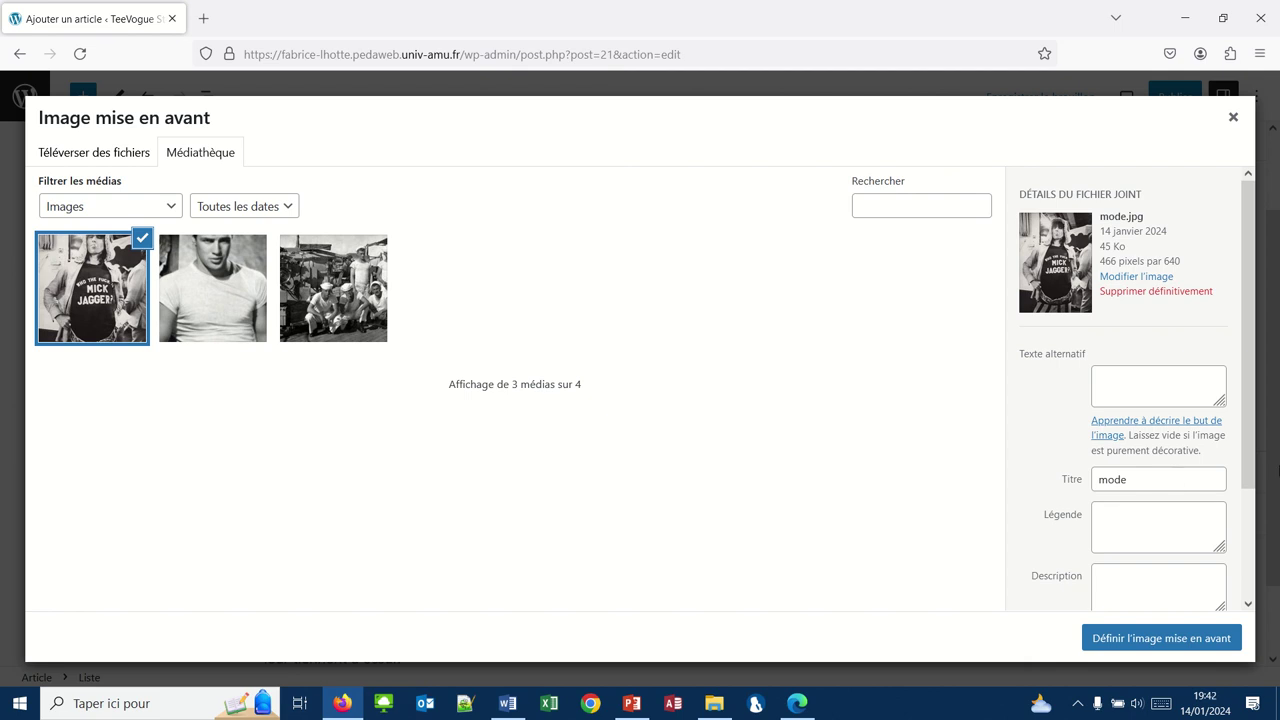
Step: Give mode.jpg the alt text 'Le T-shirt à la mode' and set it as the featured image
click(1108, 381)
text(L)
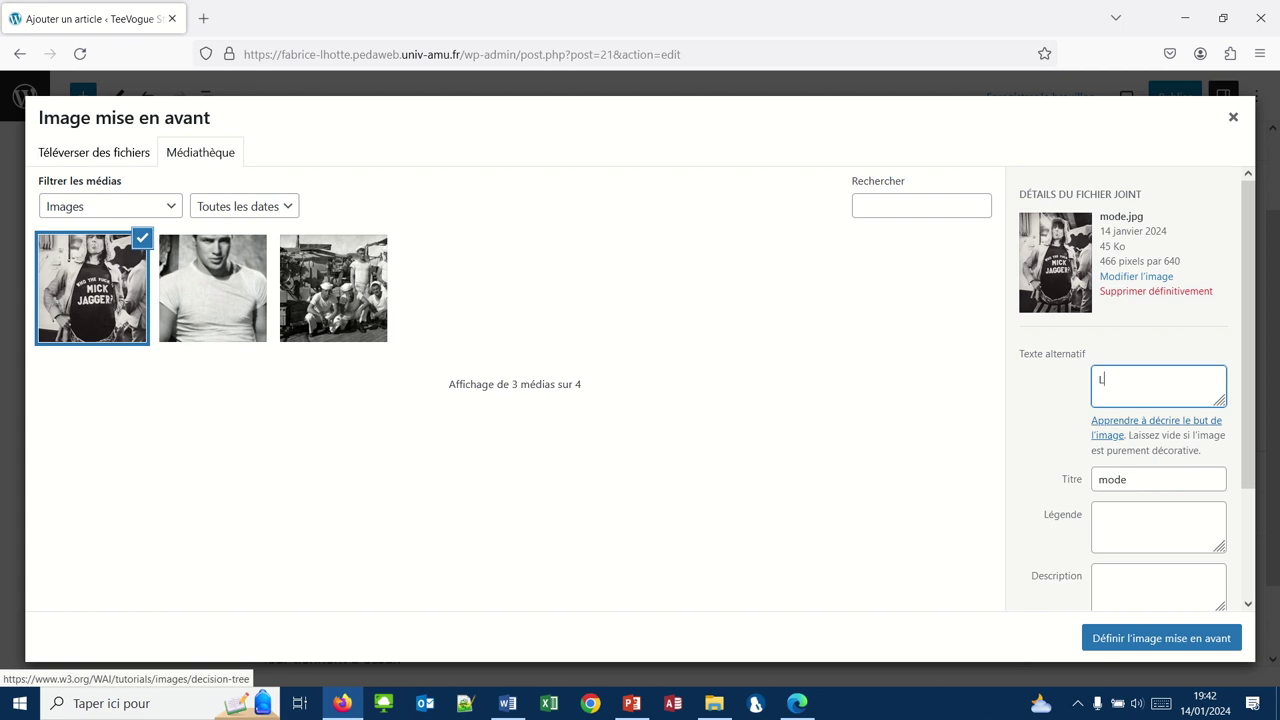
text(e T-shirt à la mode)
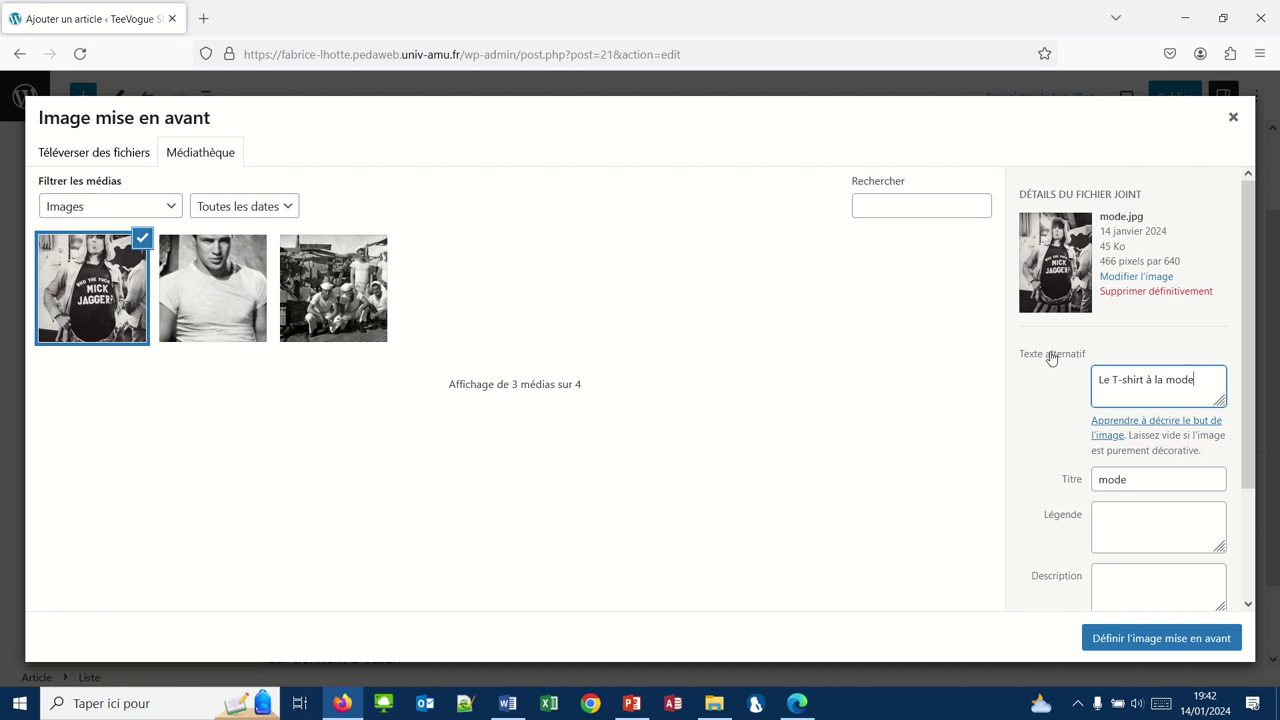
click(1136, 632)
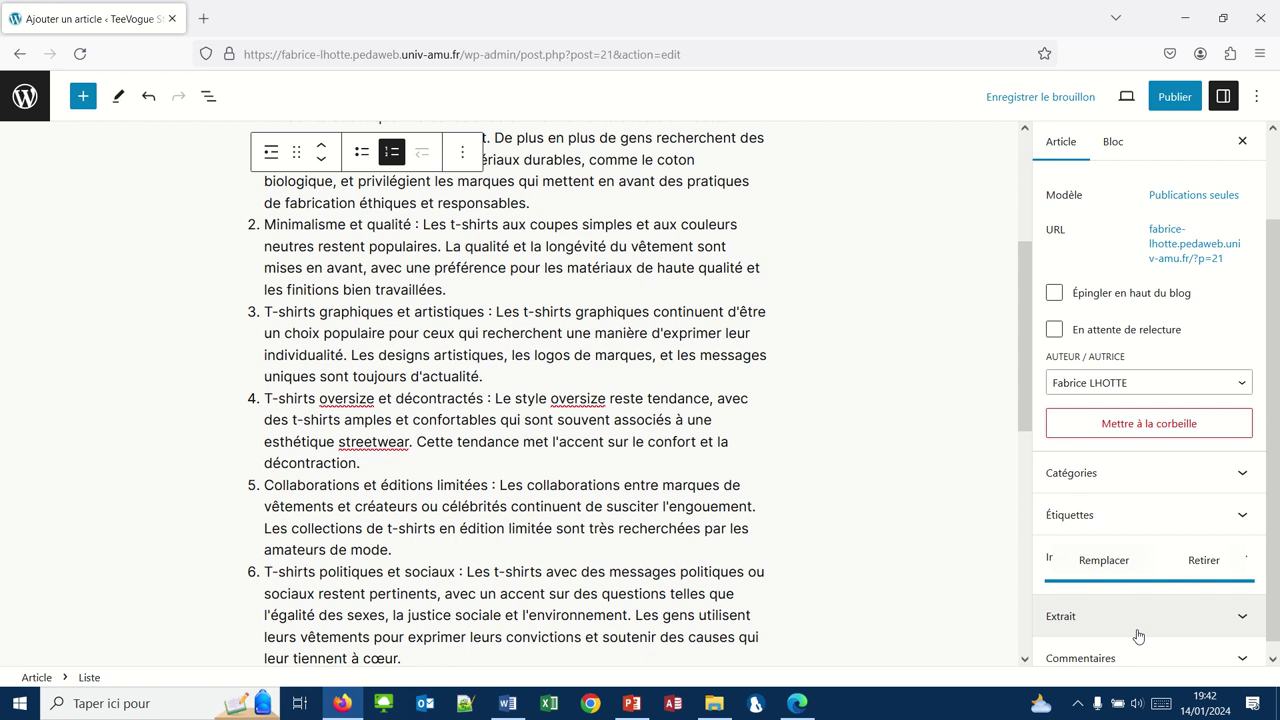
scroll(1131, 523, down, 2)
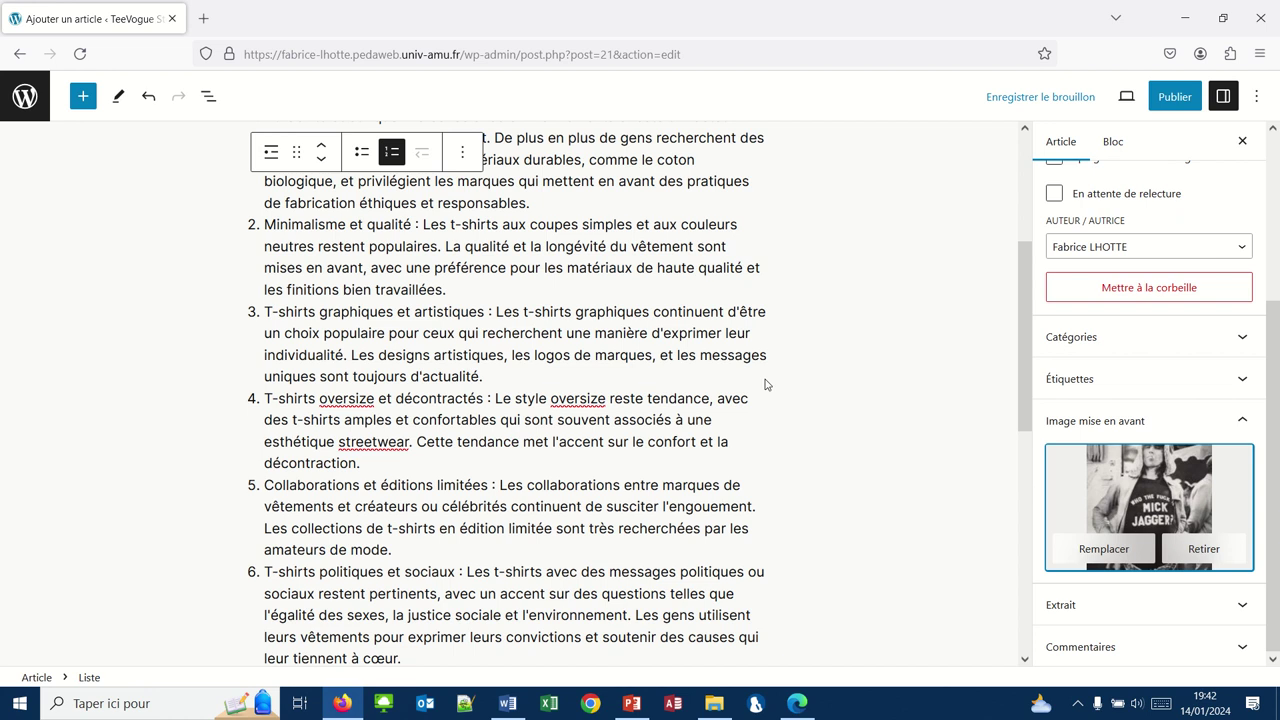
scroll(766, 384, up, 4)
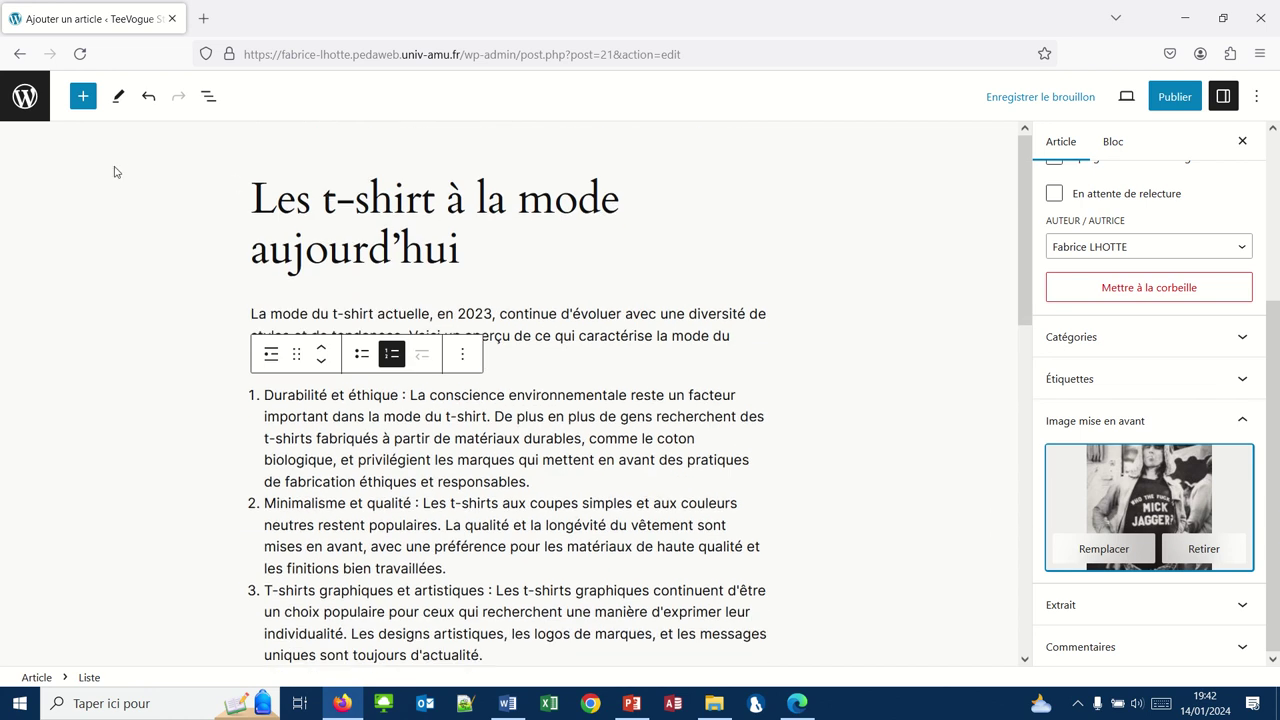
click(378, 493)
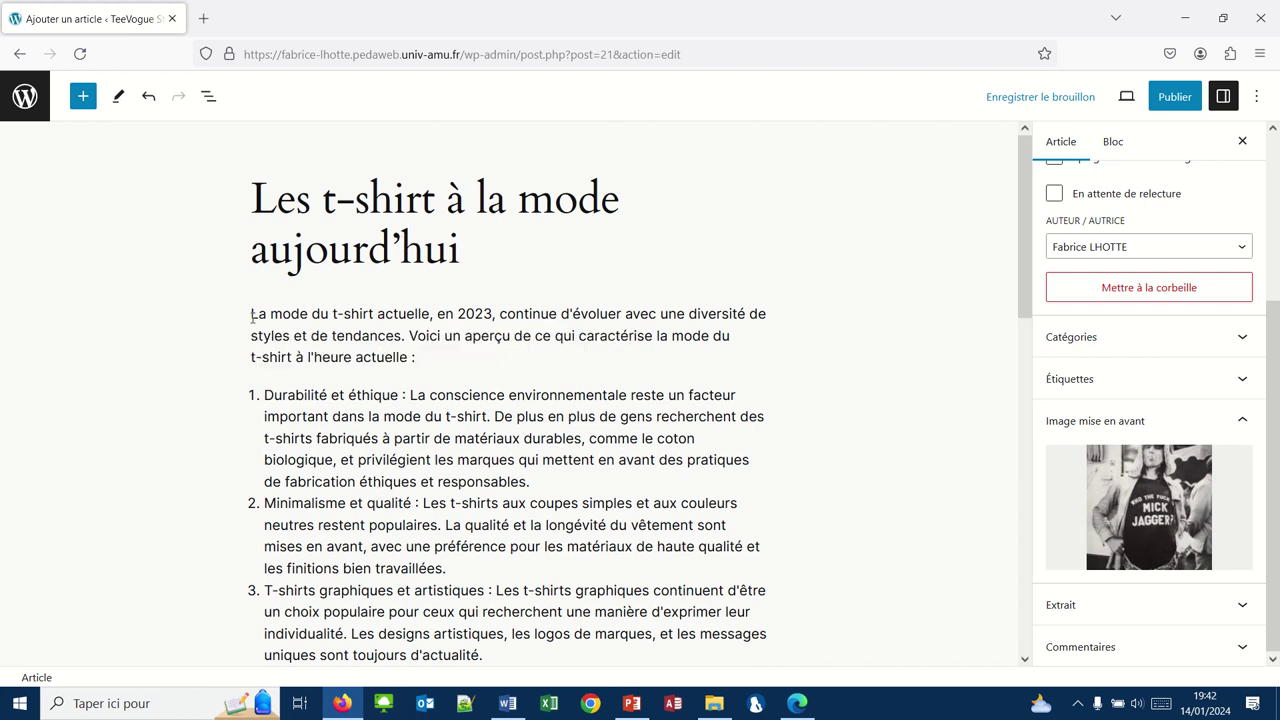
click(411, 336)
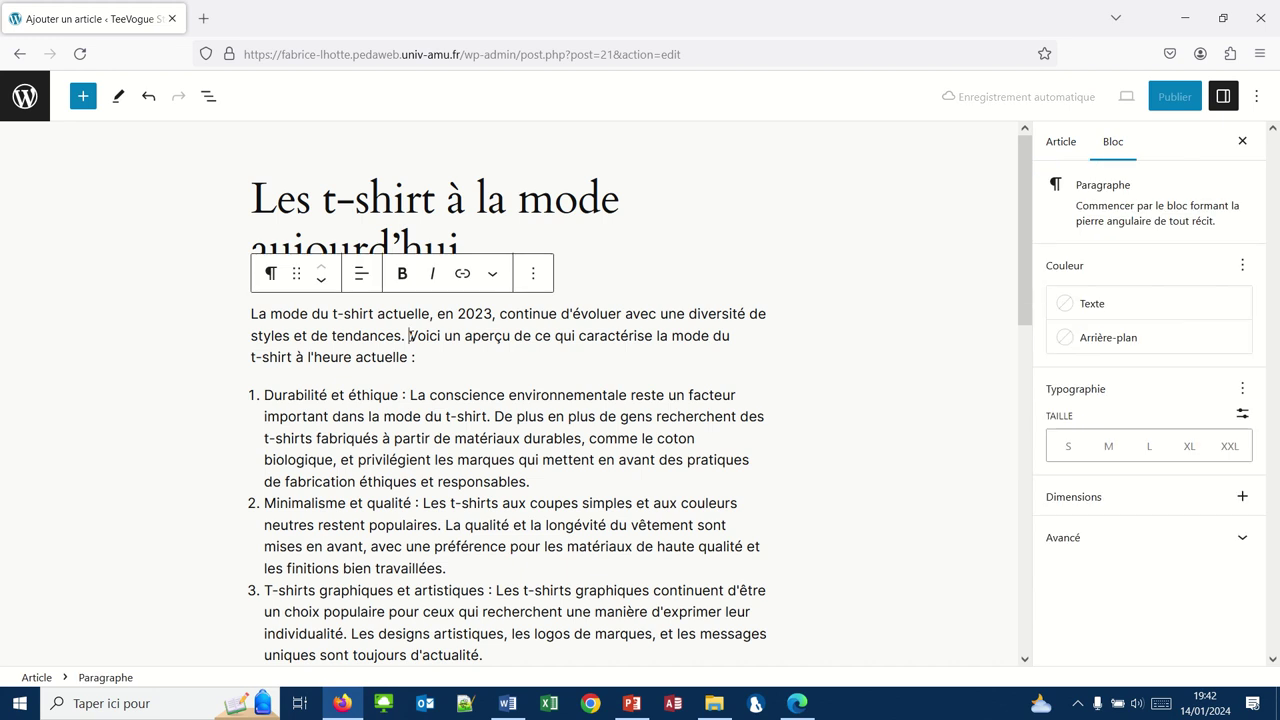
Step: Break the intro paragraph before 'Voici un aperçu' into a new paragraph, then deselect it
key(Return)
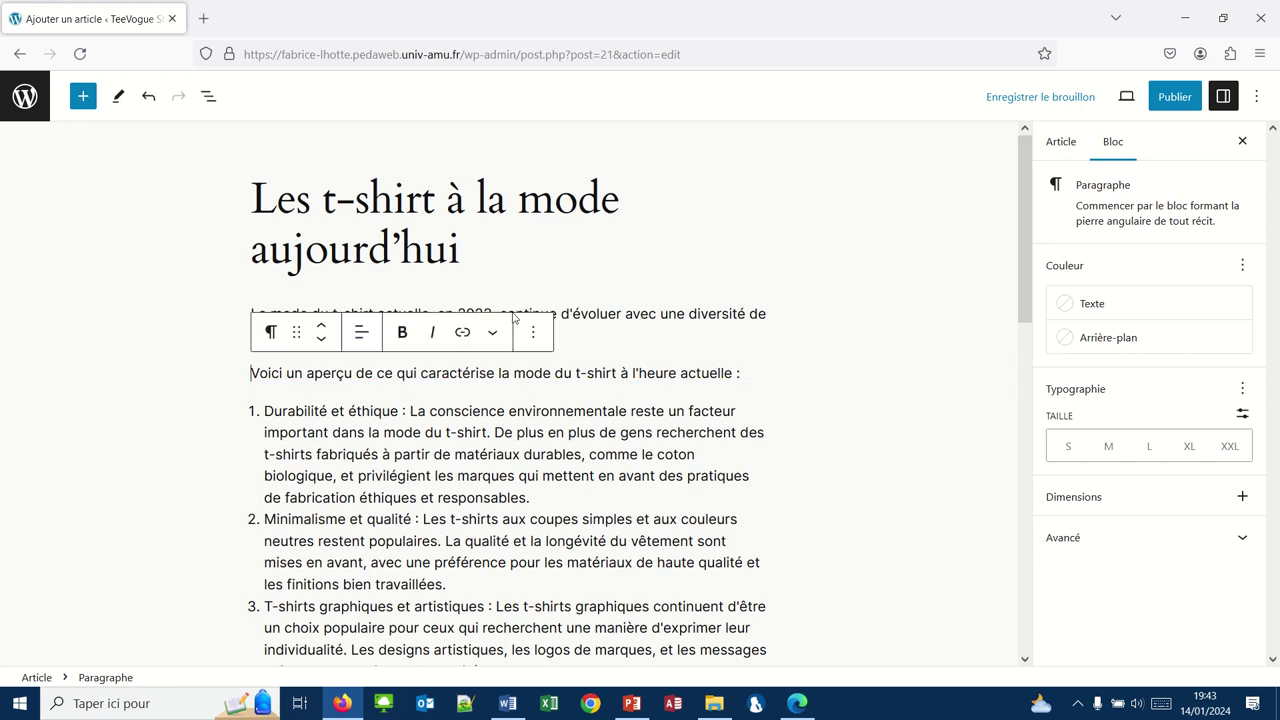
click(588, 357)
mouse_move(588, 357)
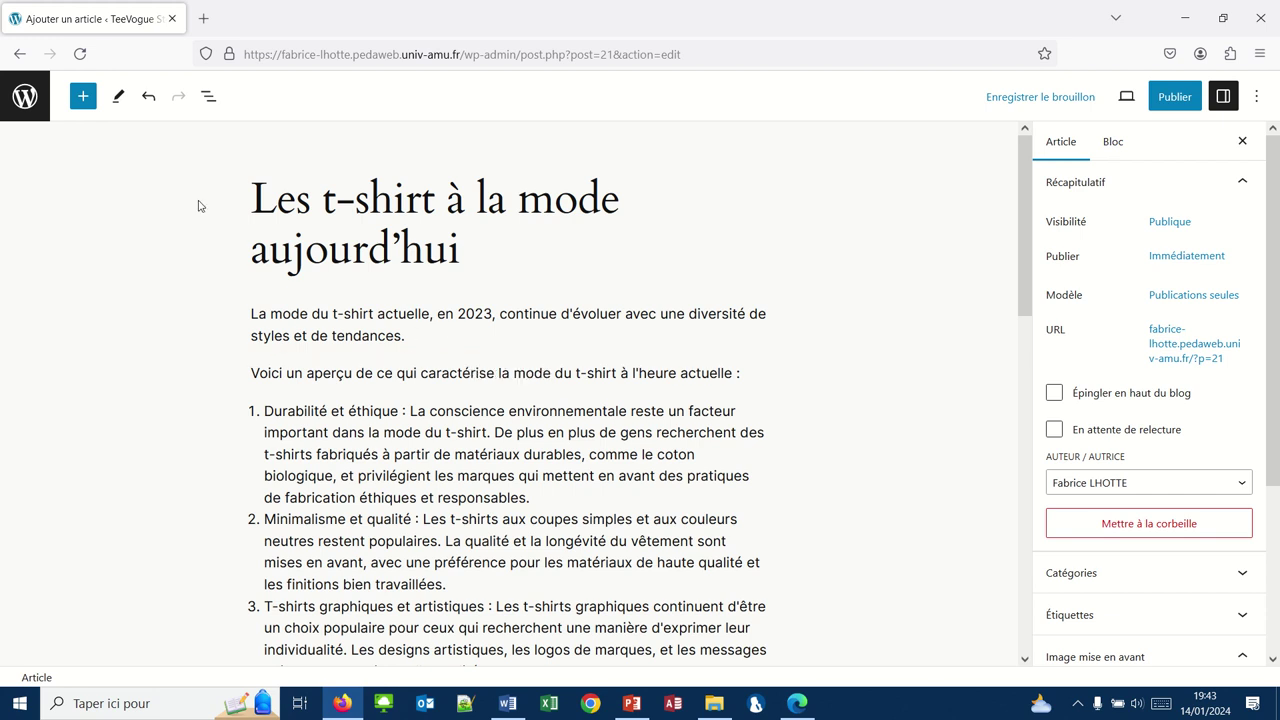
Step: Insert a Lire la suite block, found by searching 'lire', above 'Voici un aperçu'
click(509, 355)
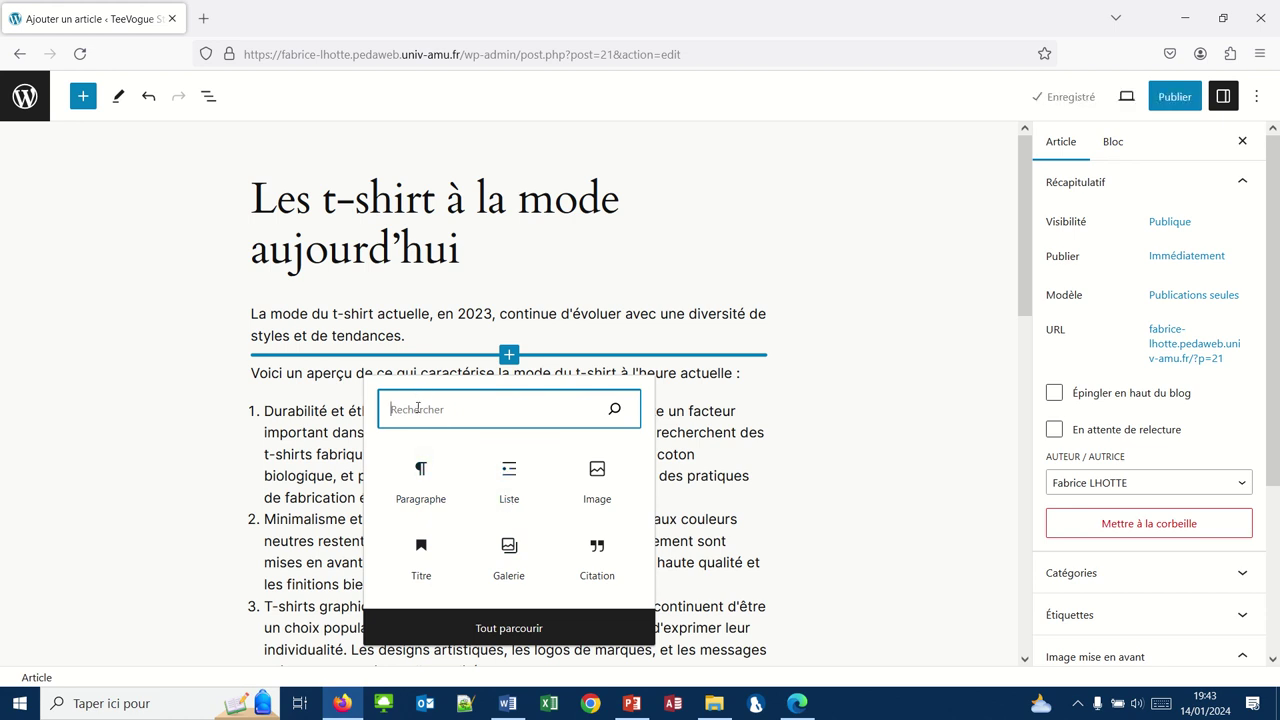
text(lire)
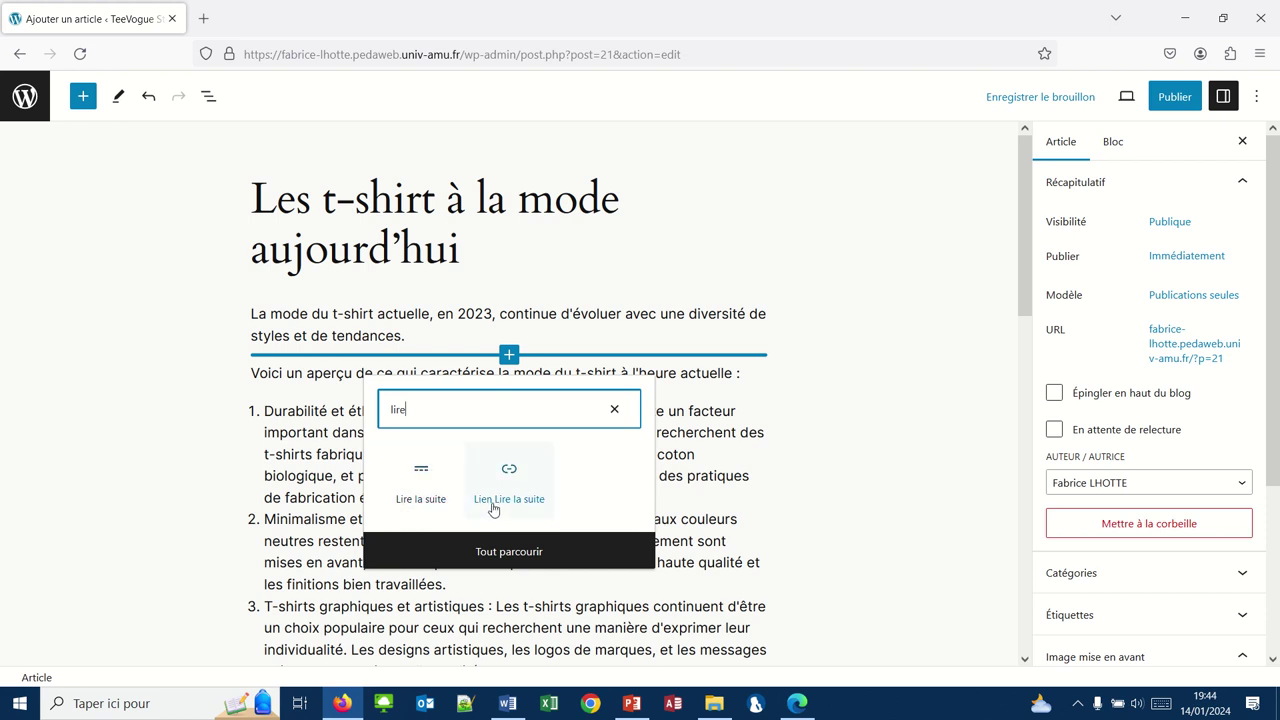
click(421, 474)
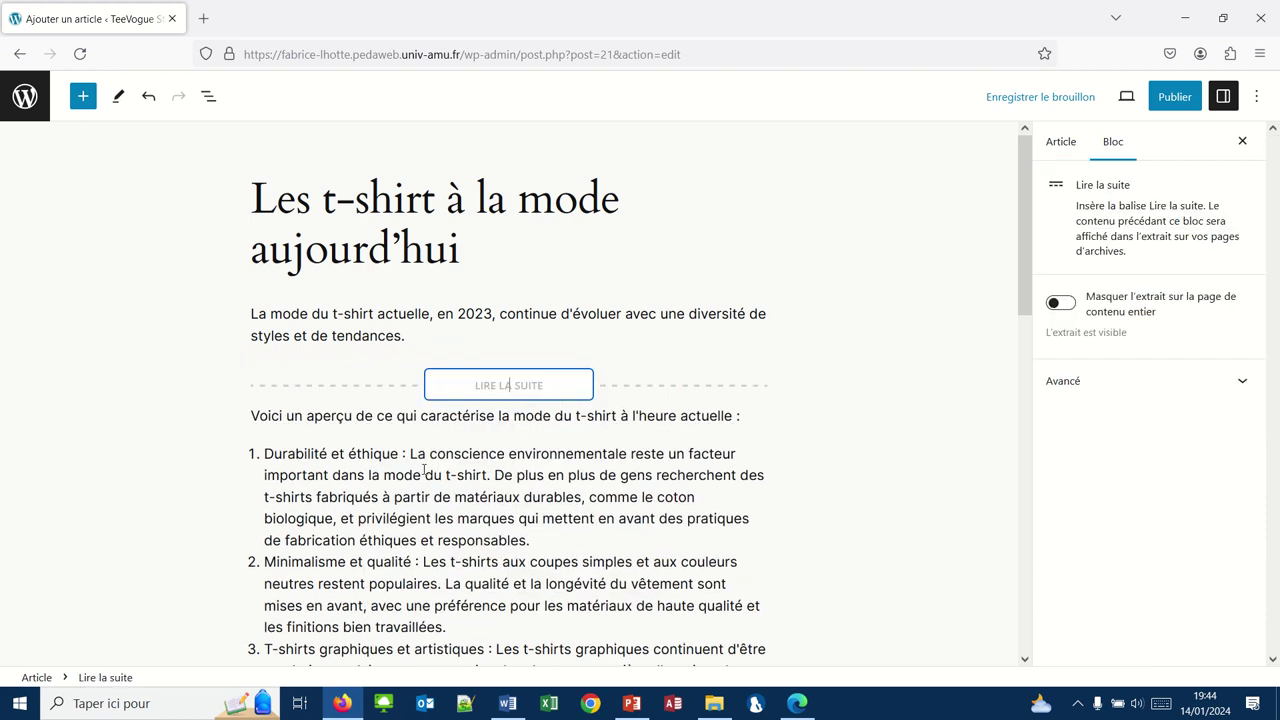